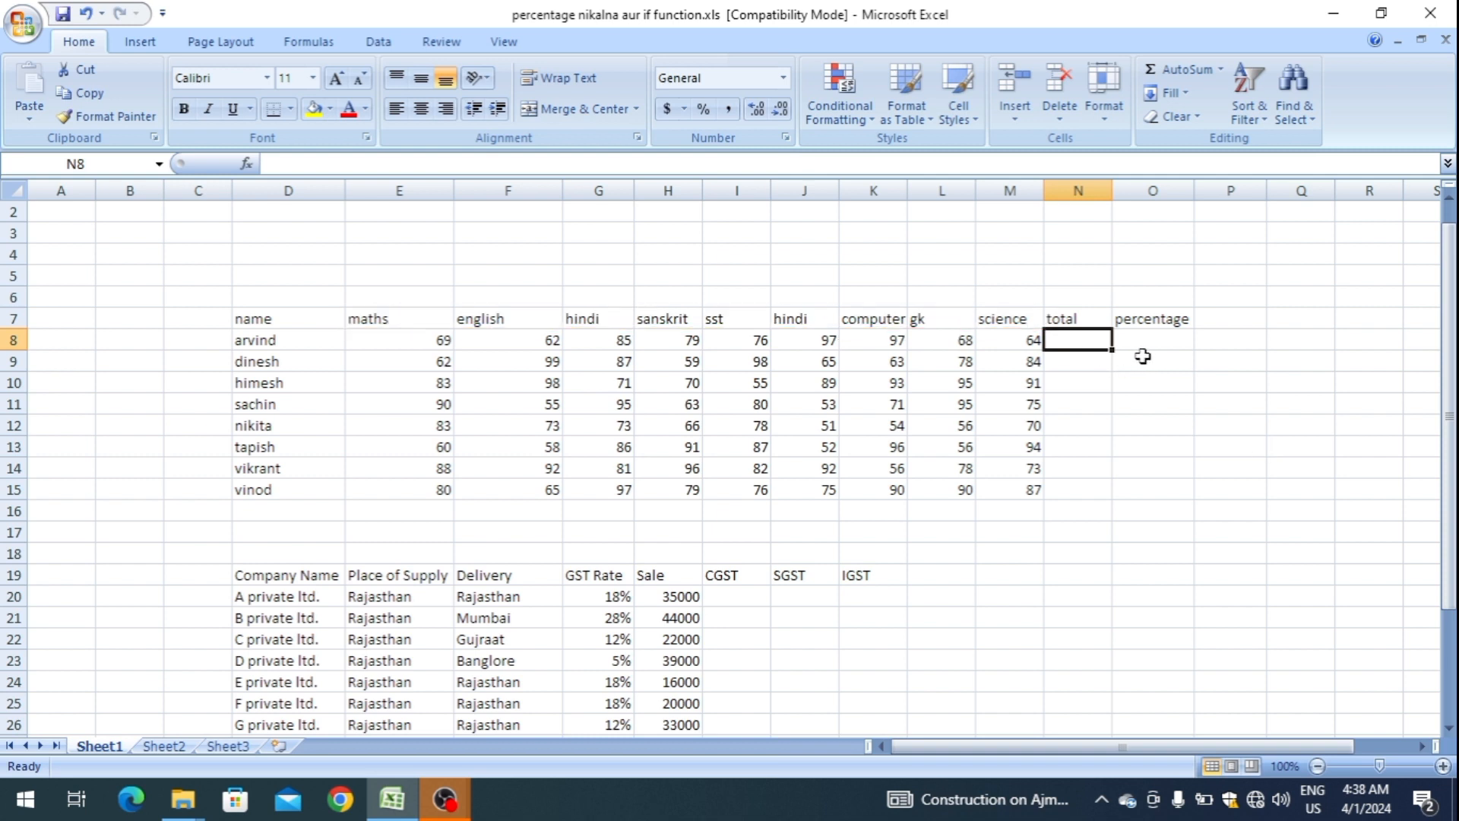
Total the first student's marks in cell N8 with =SUM(E8:M8).
click(1156, 357)
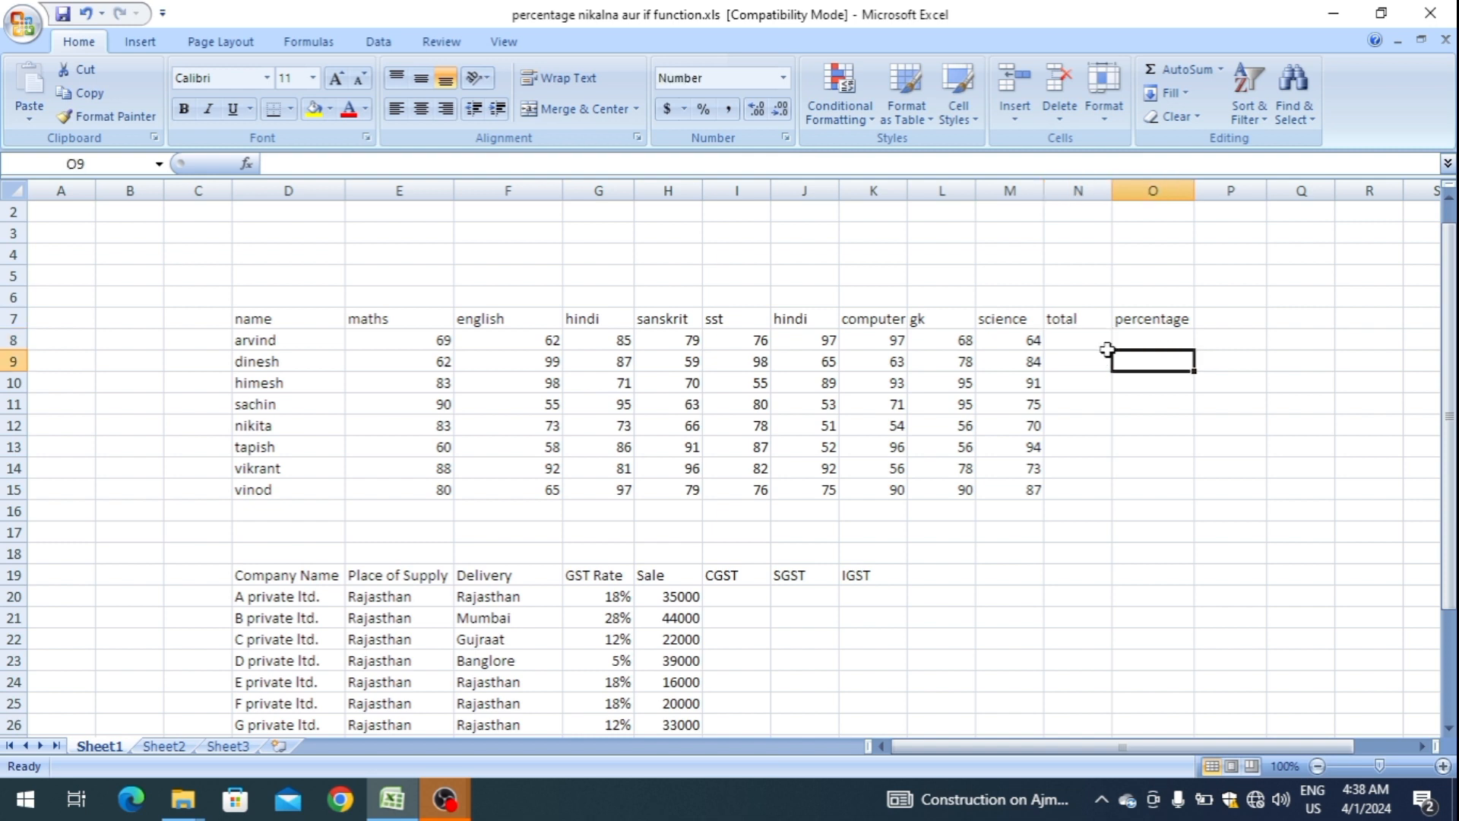
click(1075, 337)
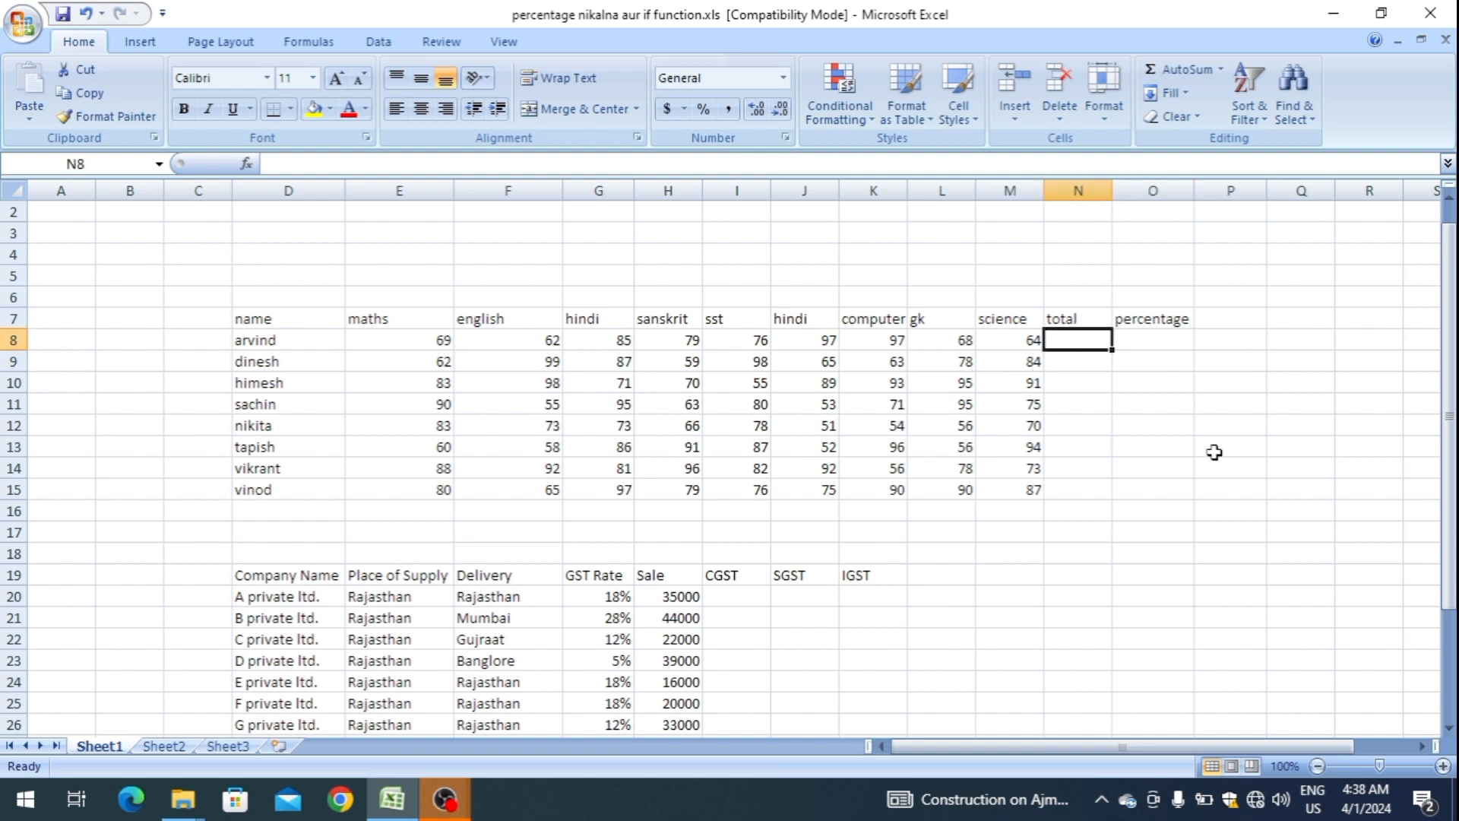
key(alt+equal)
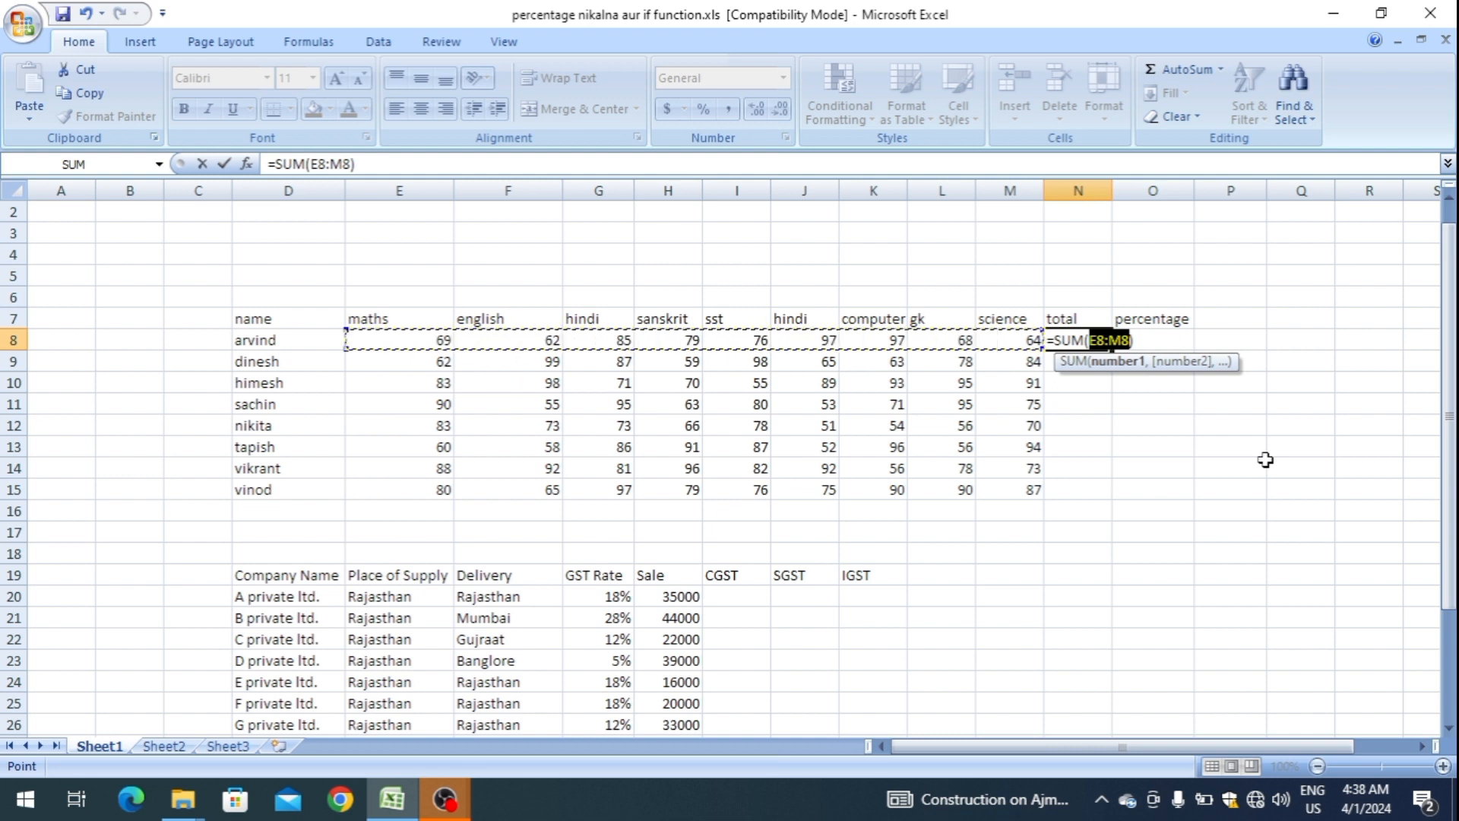
key(Return)
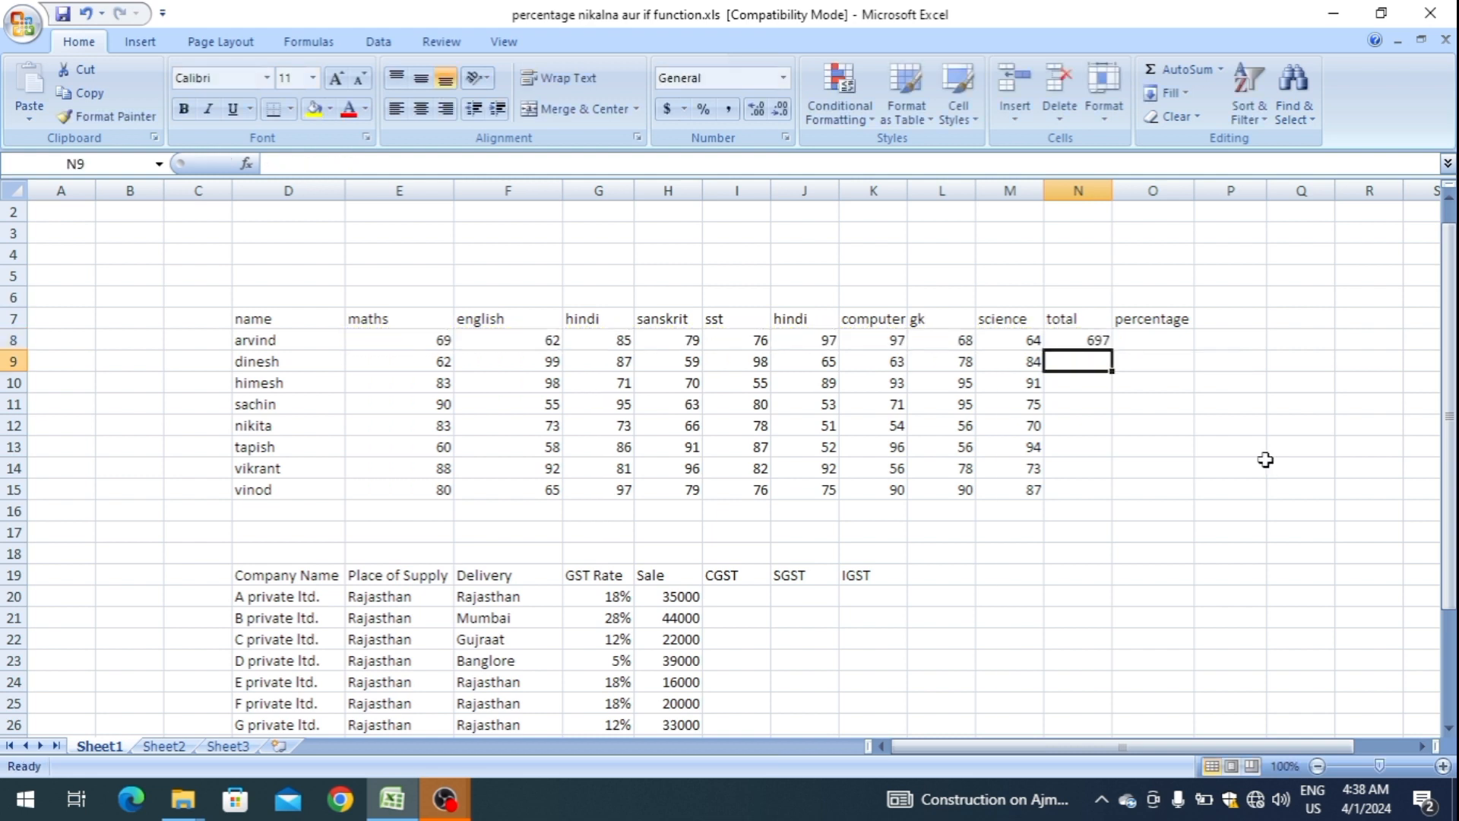
Fill the total formula from N8 down through N15 for all remaining students.
key(Up)
key(shift+Down)
key(shift+Down)
key(shift+Down)
key(shift+Down)
key(shift+Down)
key(shift+Down)
key(shift+Down)
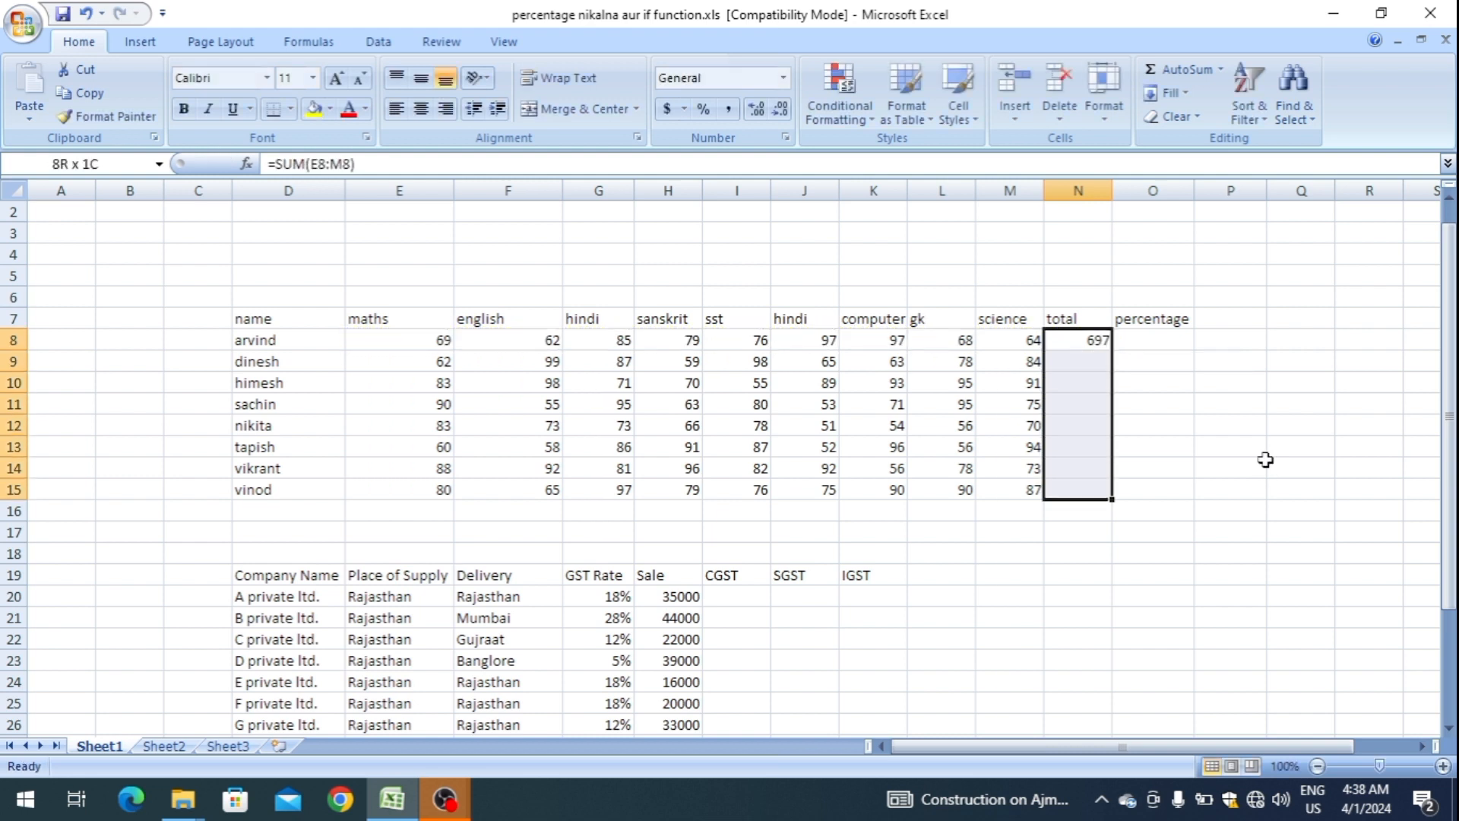
key(ctrl+d)
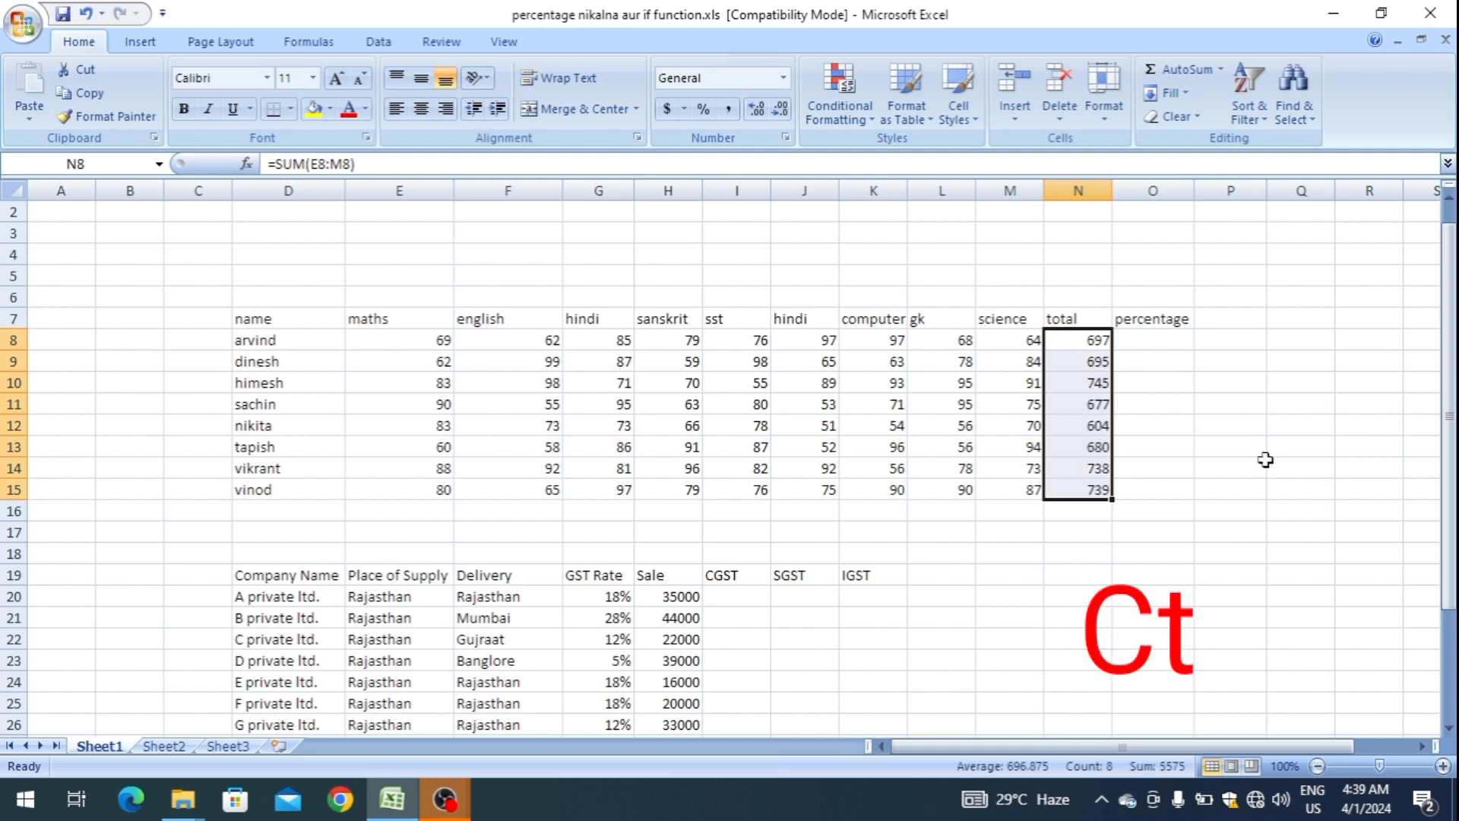
Begin the percentage formula in O8 as =N8/(COLUMNS( to divide the total by the subject count.
key(Up)
key(Right)
key(Down)
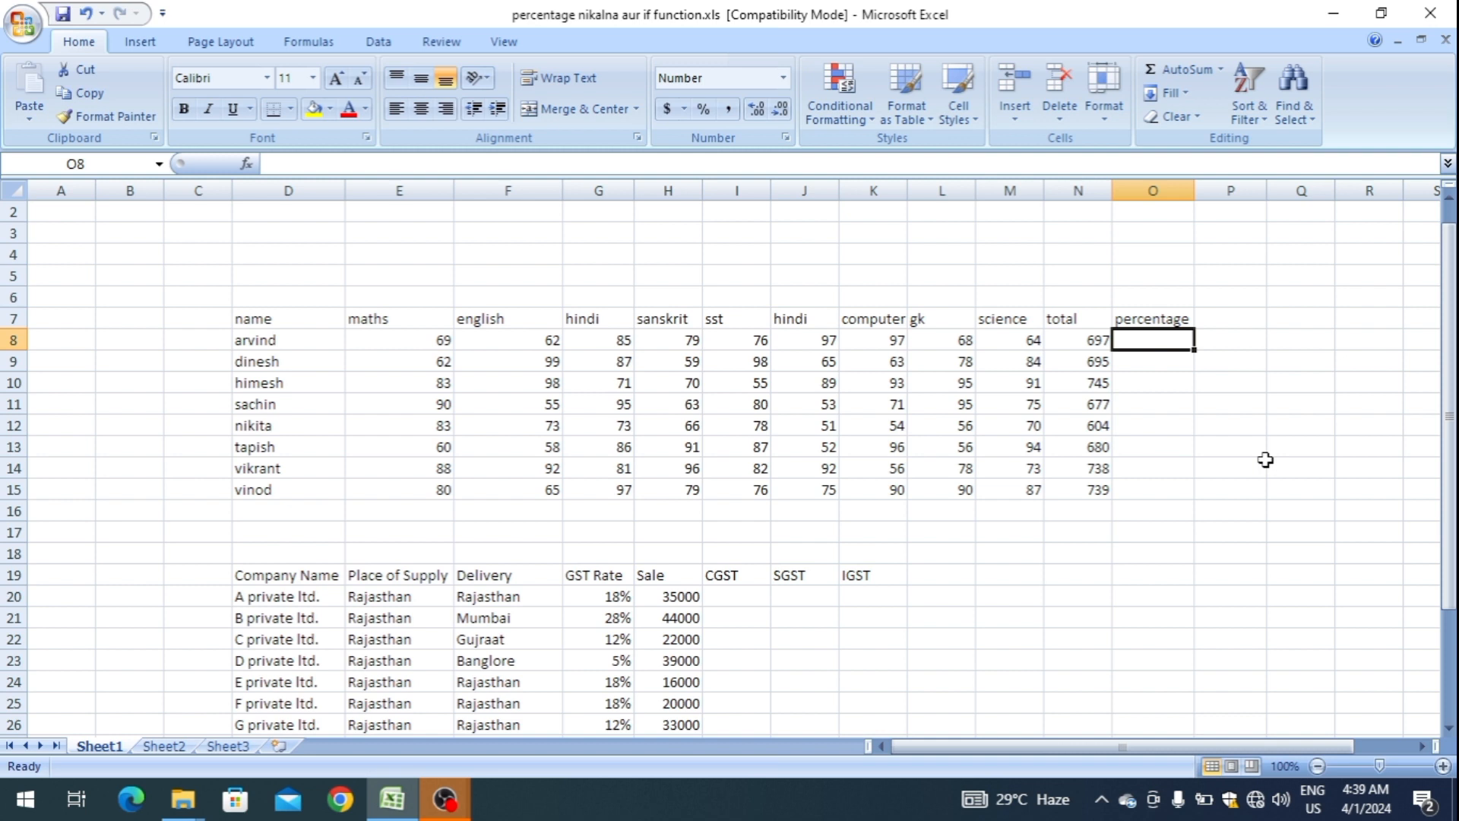
text(=)
key(Left)
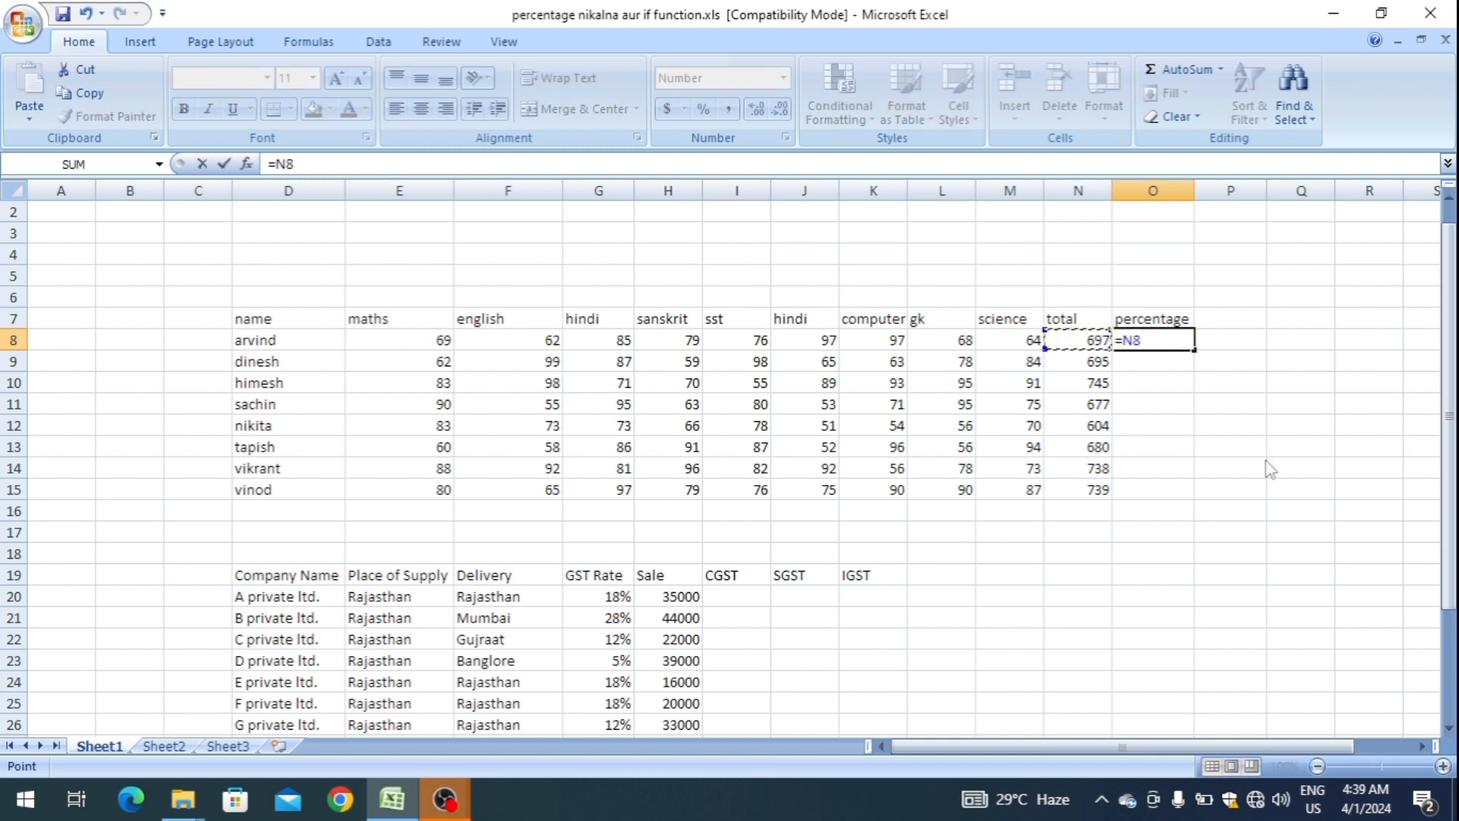
text(/)
text((col)
key(Down)
key(Tab)
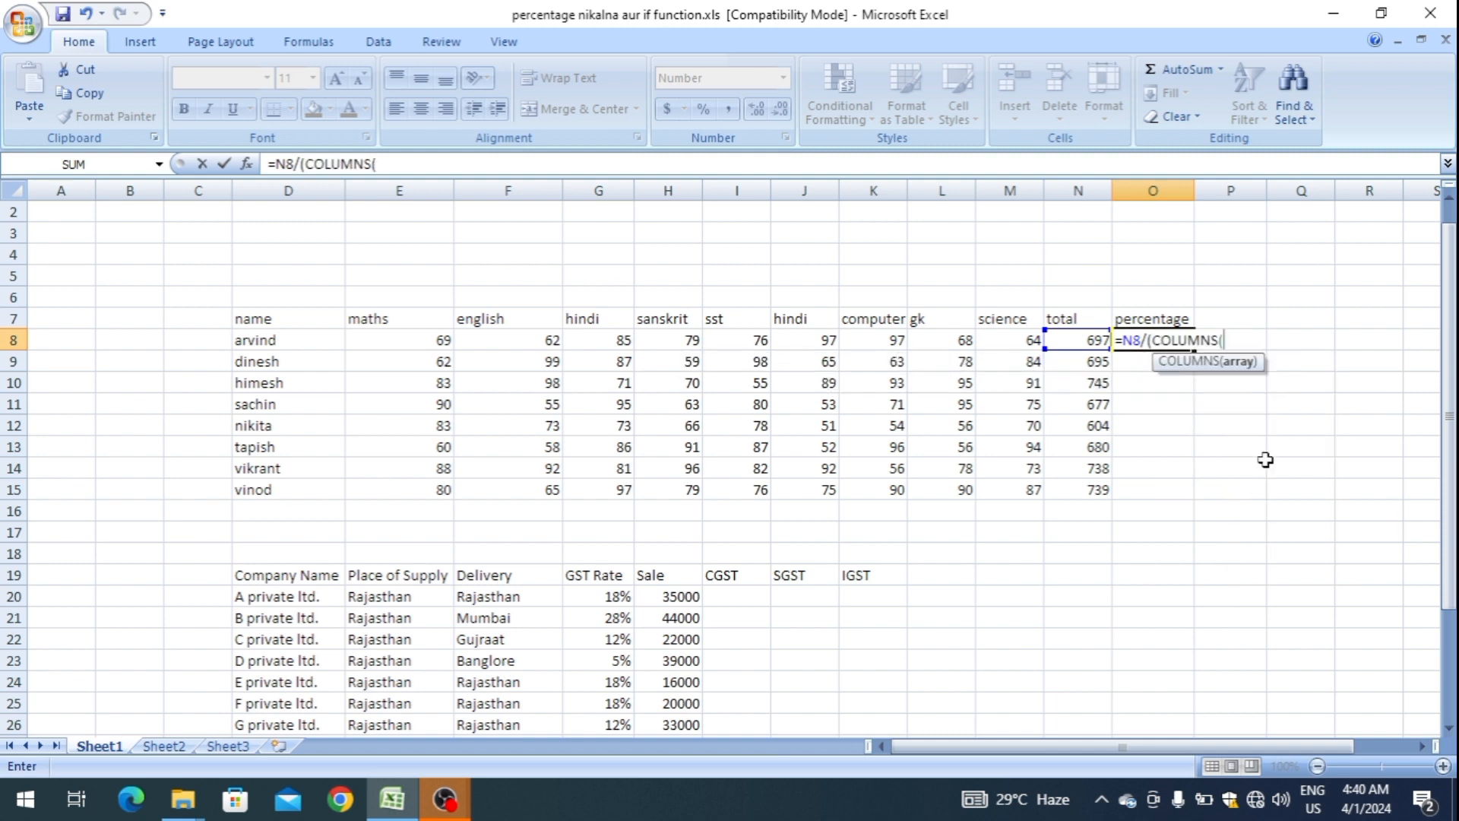
Supply the subject marks range E8:M8 as the COLUMNS argument and close that function.
key(Up)
key(Left)
key(Left)
key(Left)
key(Left)
key(Left)
key(Left)
key(Left)
key(Left)
key(Left)
key(Left)
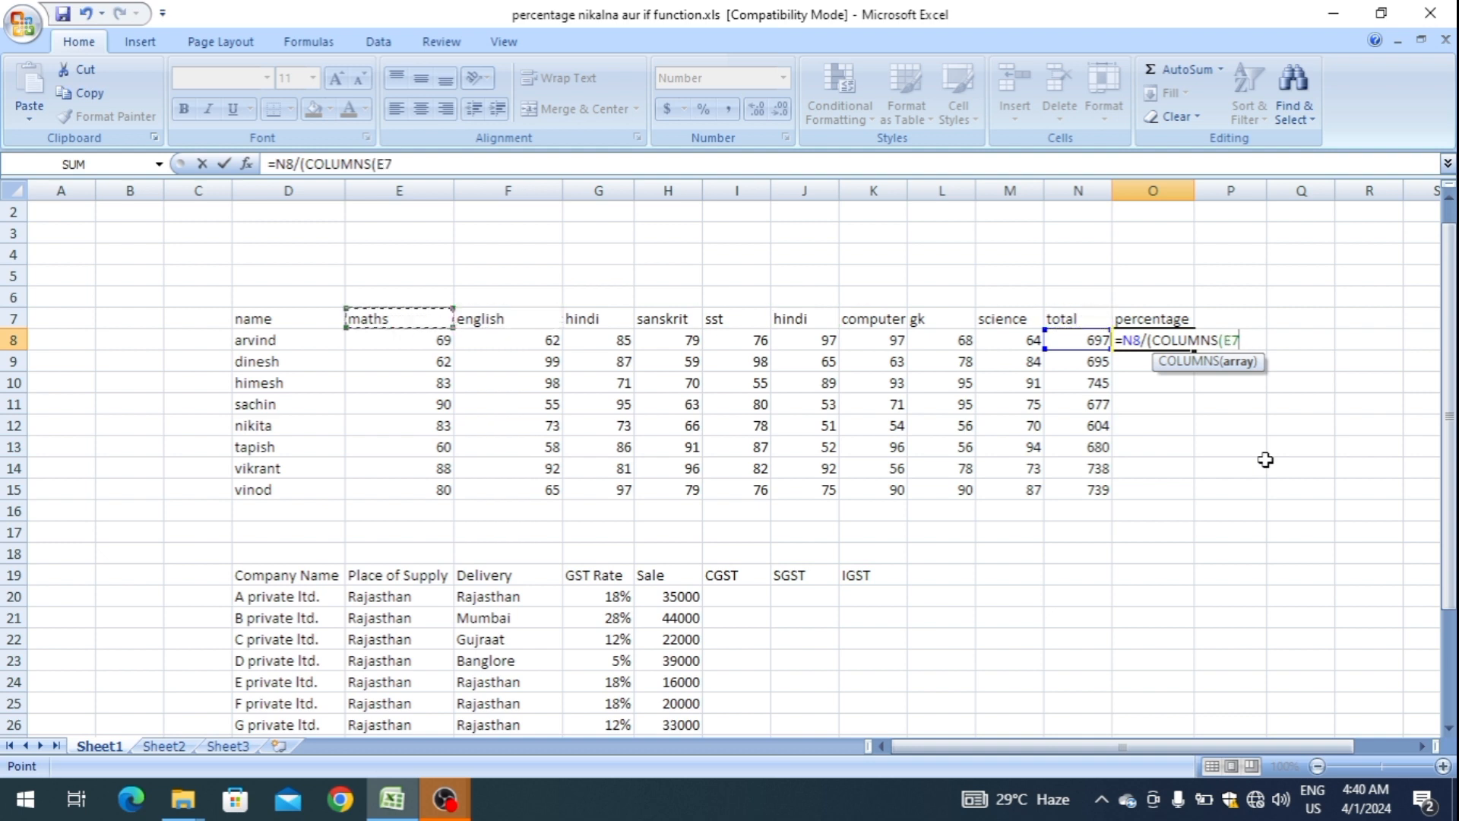
key(Down)
key(shift+Right)
key(shift+Right)
key(shift+Right)
key(shift+Right)
key(shift+Right)
key(shift+Right)
key(shift+Right)
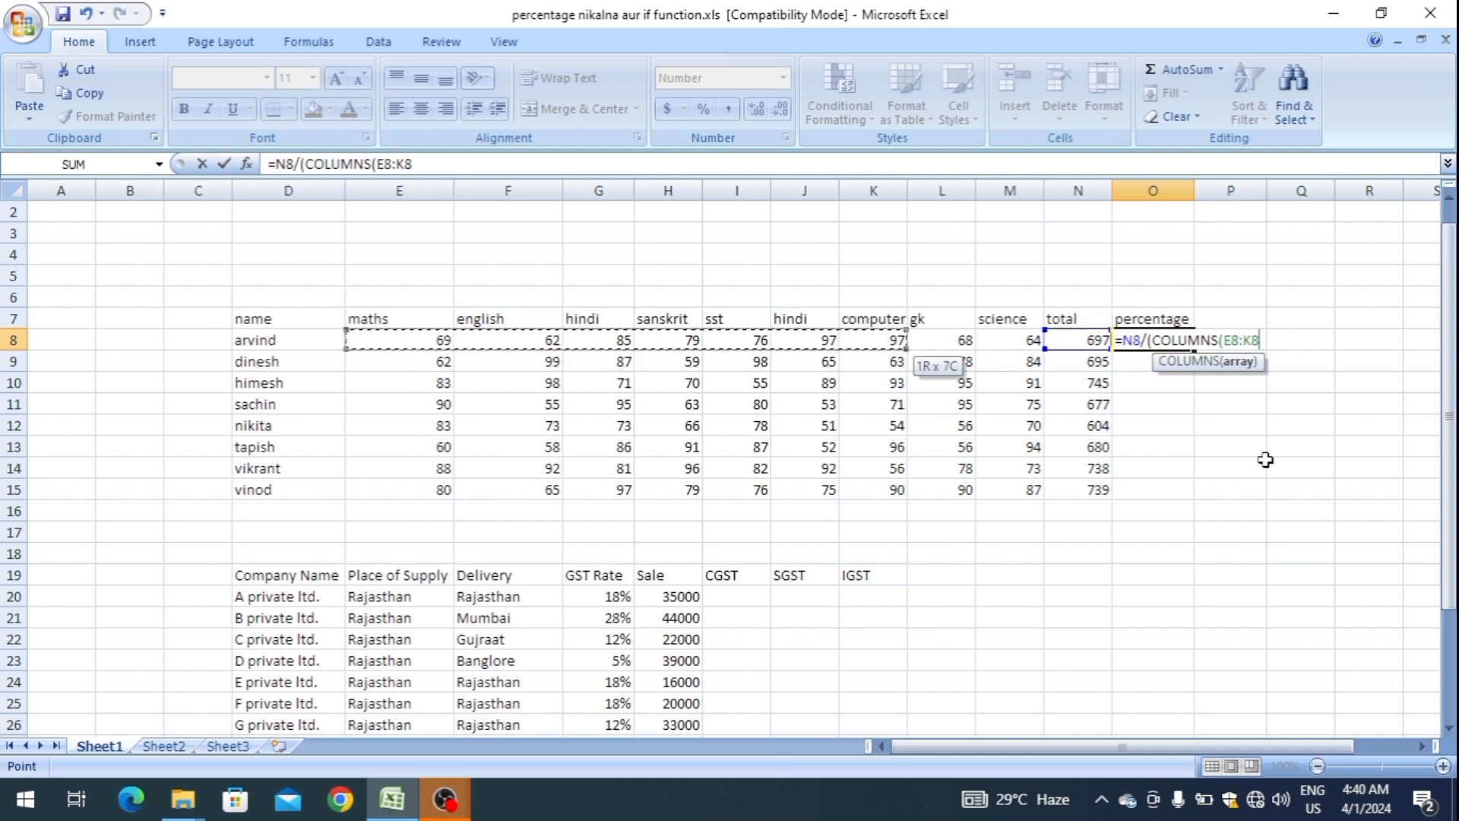
key(shift+Right)
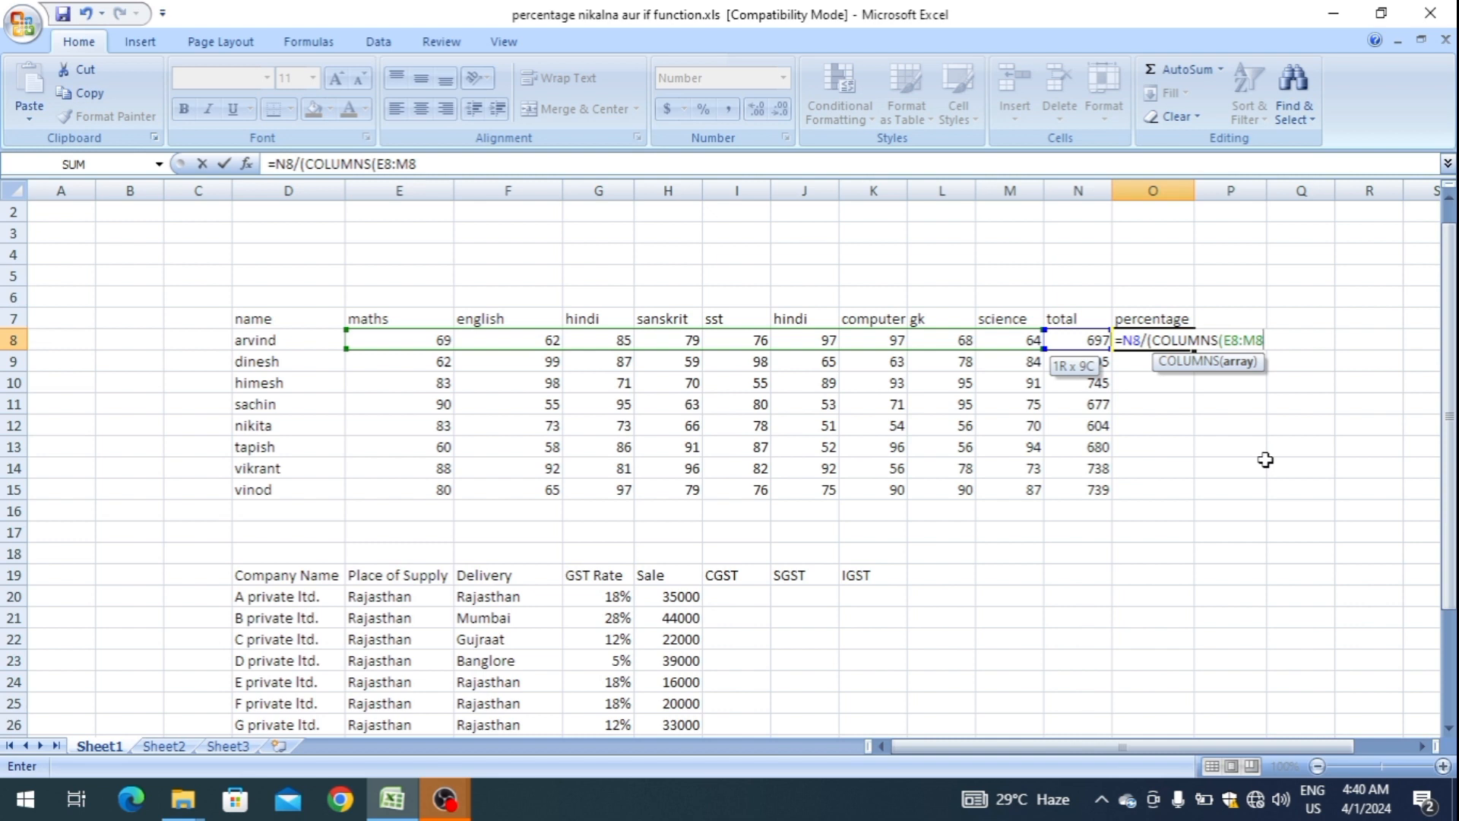
text())
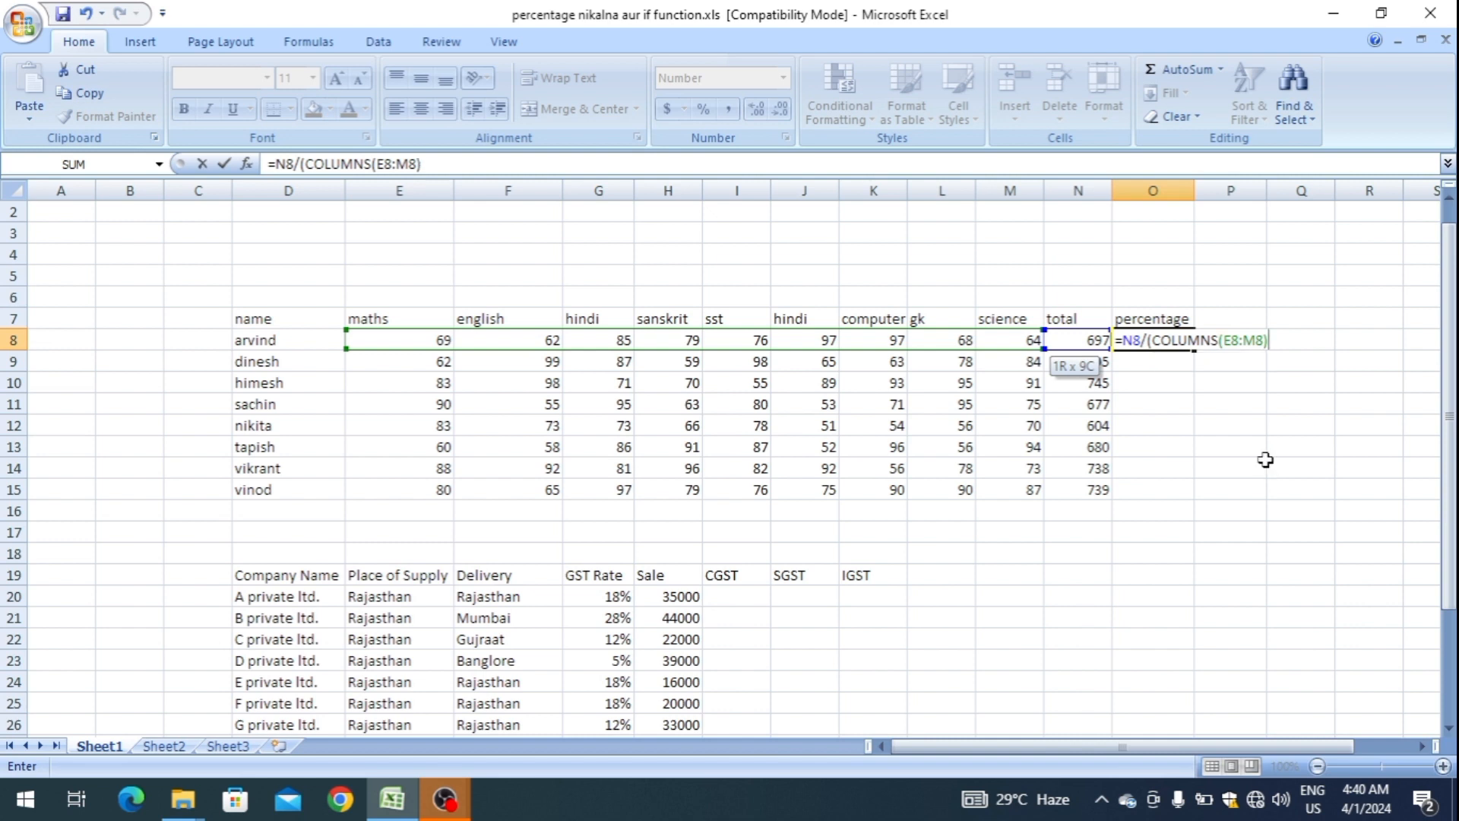
text(*100)
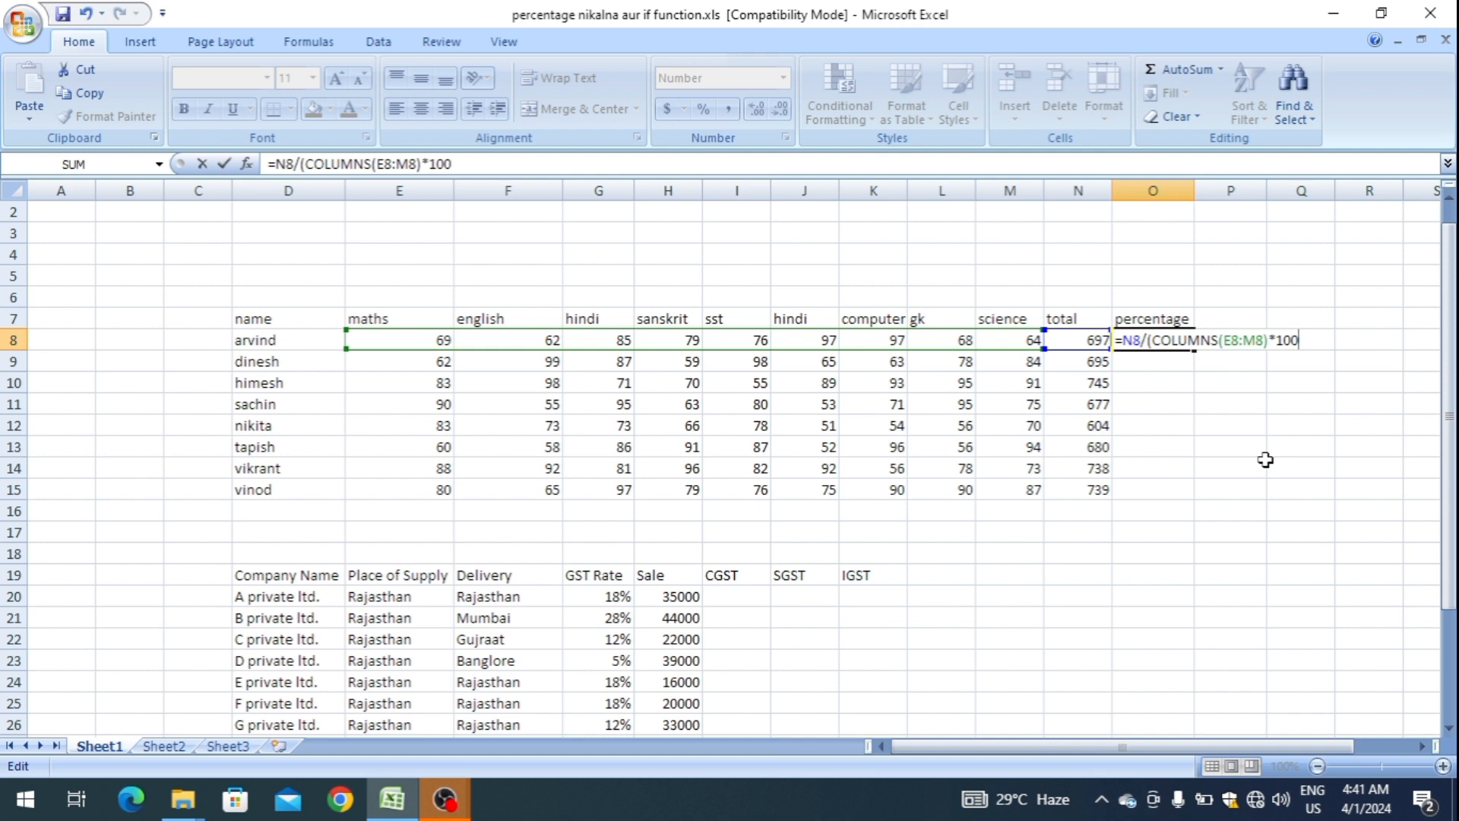
Complete the percentage formula as =N8/(COLUMNS(E8:M8)*100)*100 and enter it in O8.
text()*100)
key(Return)
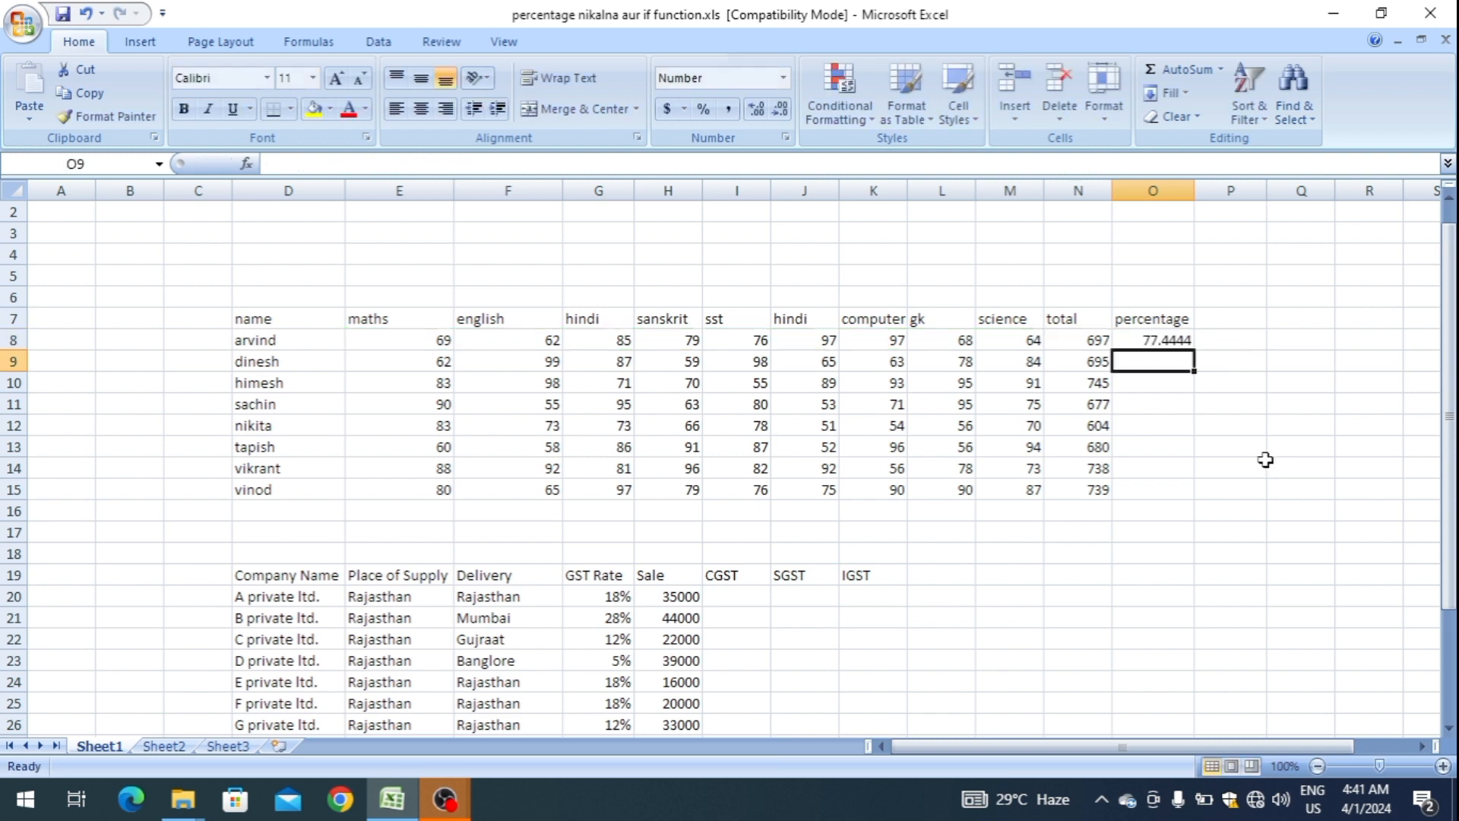
Fill the percentage formula from O8 down through O15.
key(Up)
key(Left)
key(ctrl+Down)
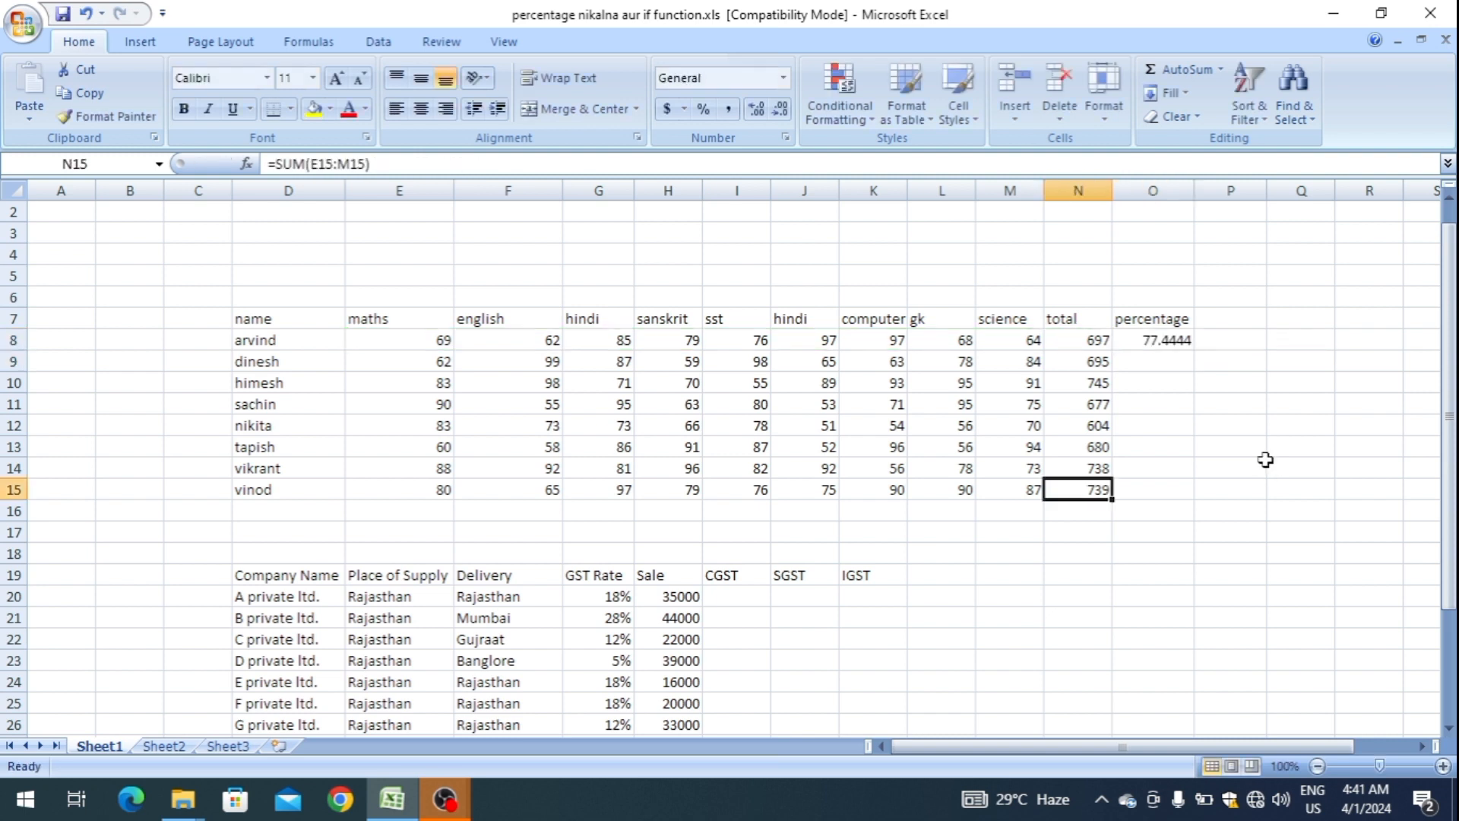
key(Right)
key(ctrl+shift+Up)
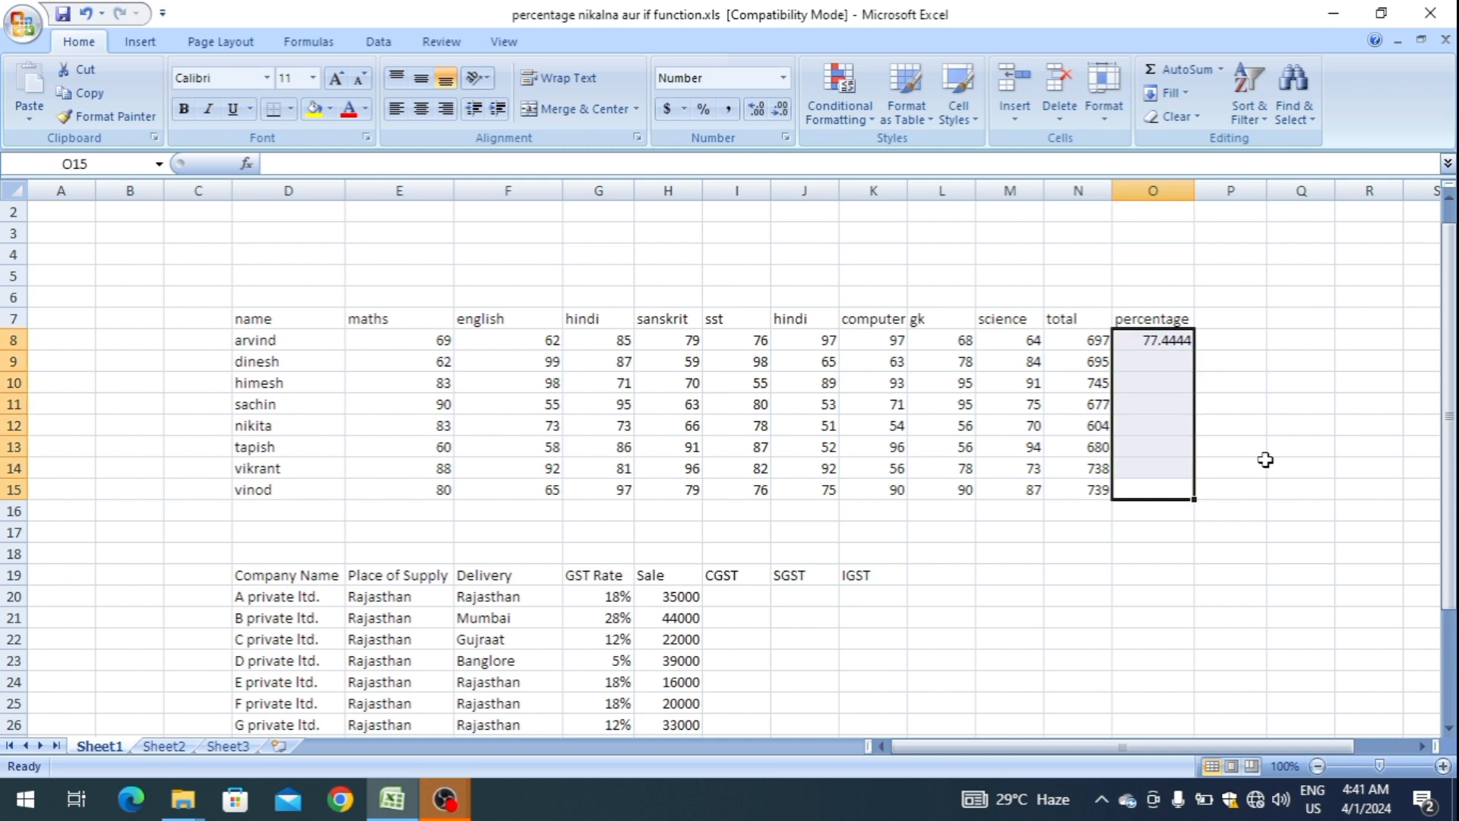
key(ctrl+d)
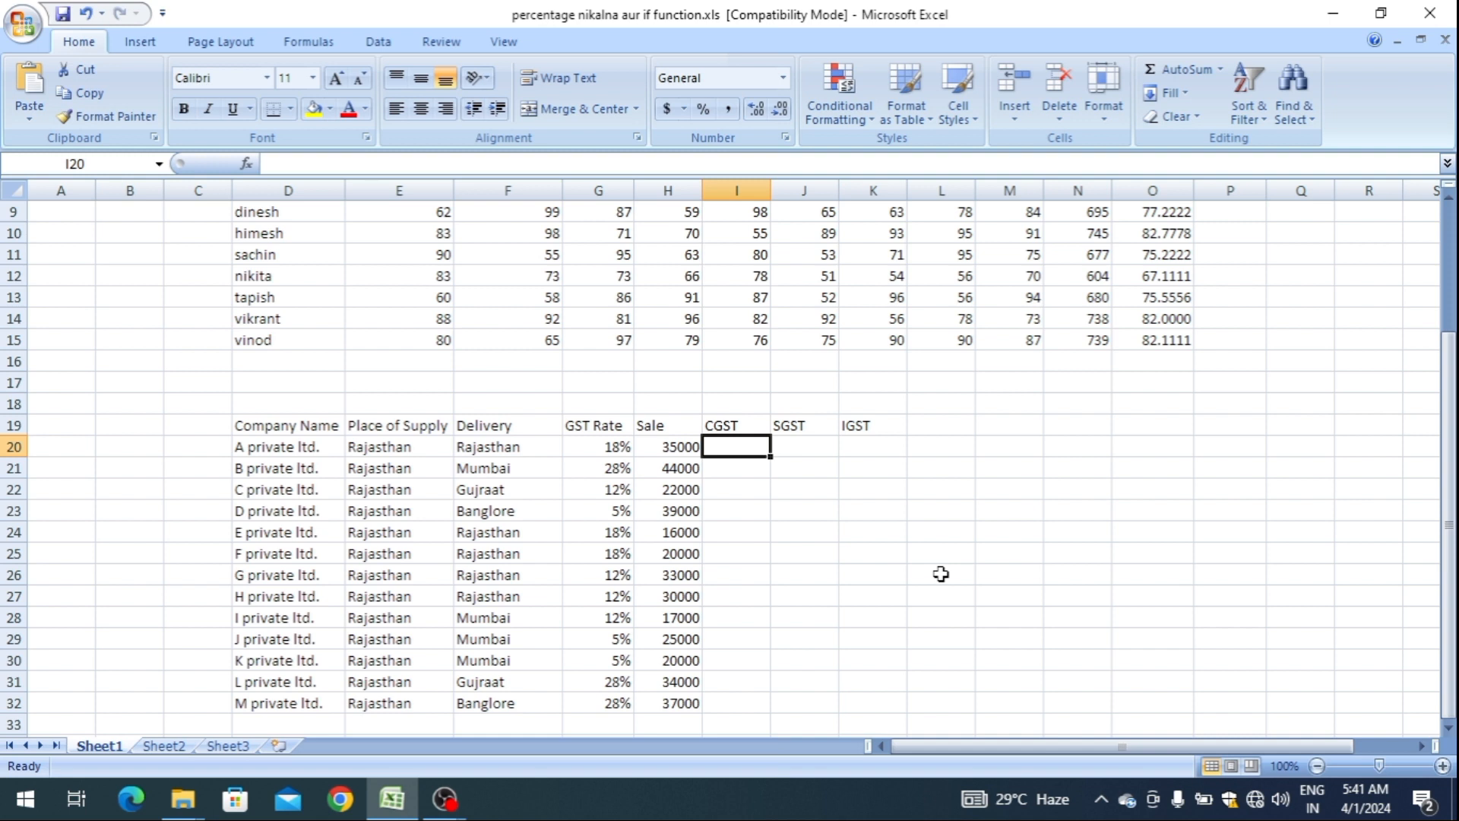
Start an IF formula in CGST cell I20 with Place of Supply cell E20 opening the logical test.
text(=)
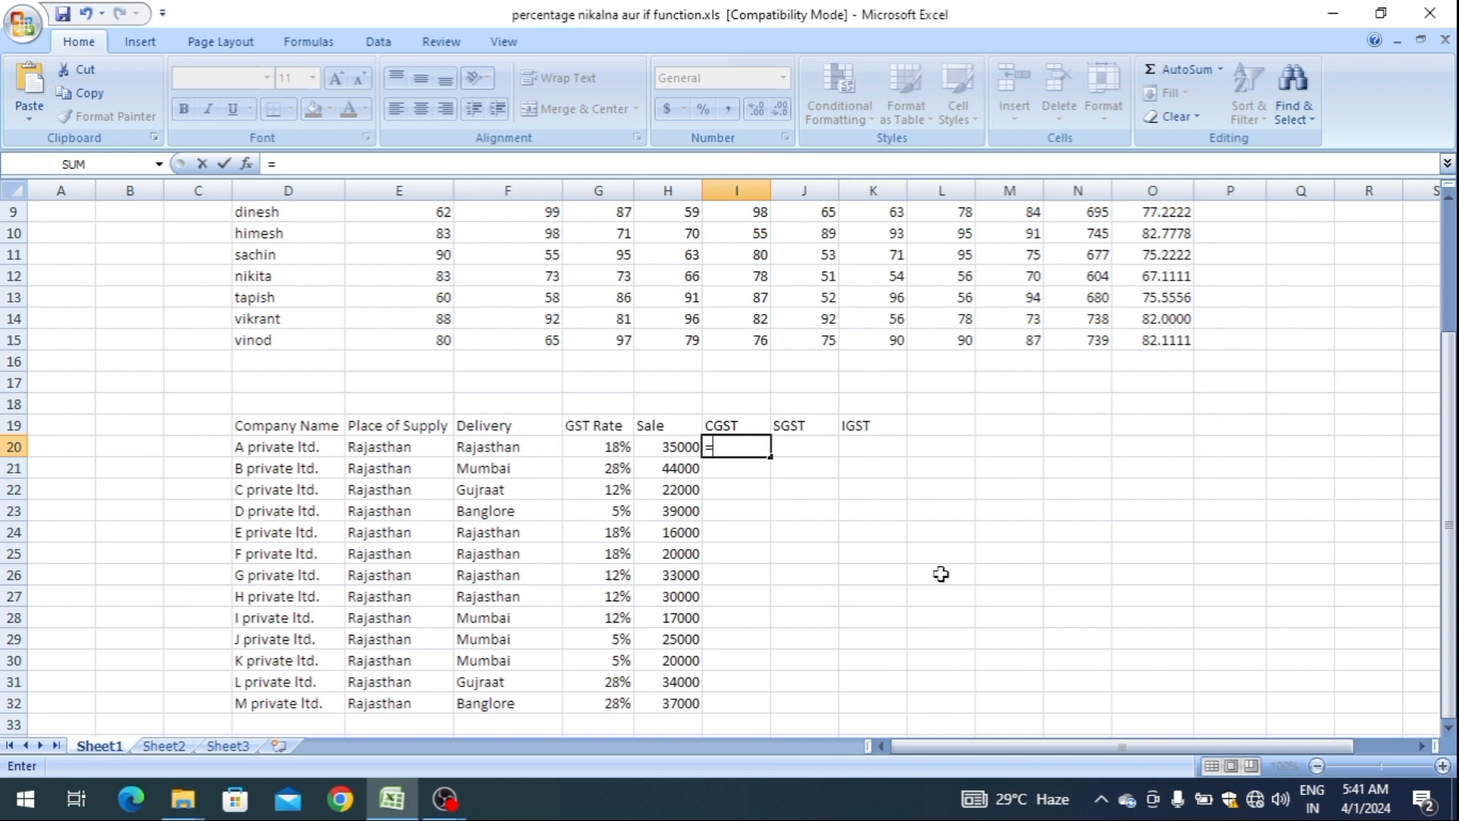
text(if)
key(Tab)
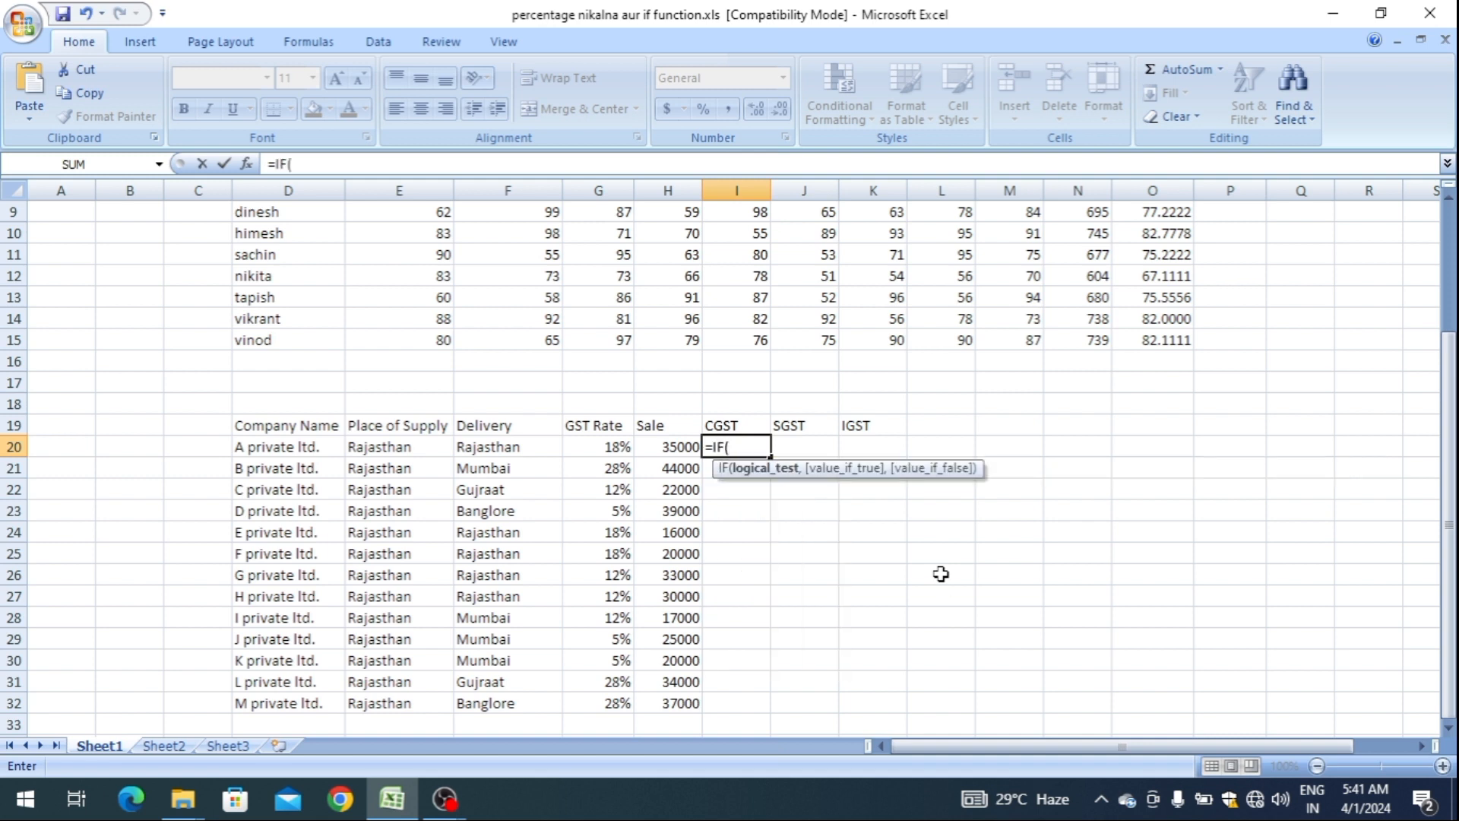
key(Up)
key(Left)
key(Left)
key(Left)
key(Left)
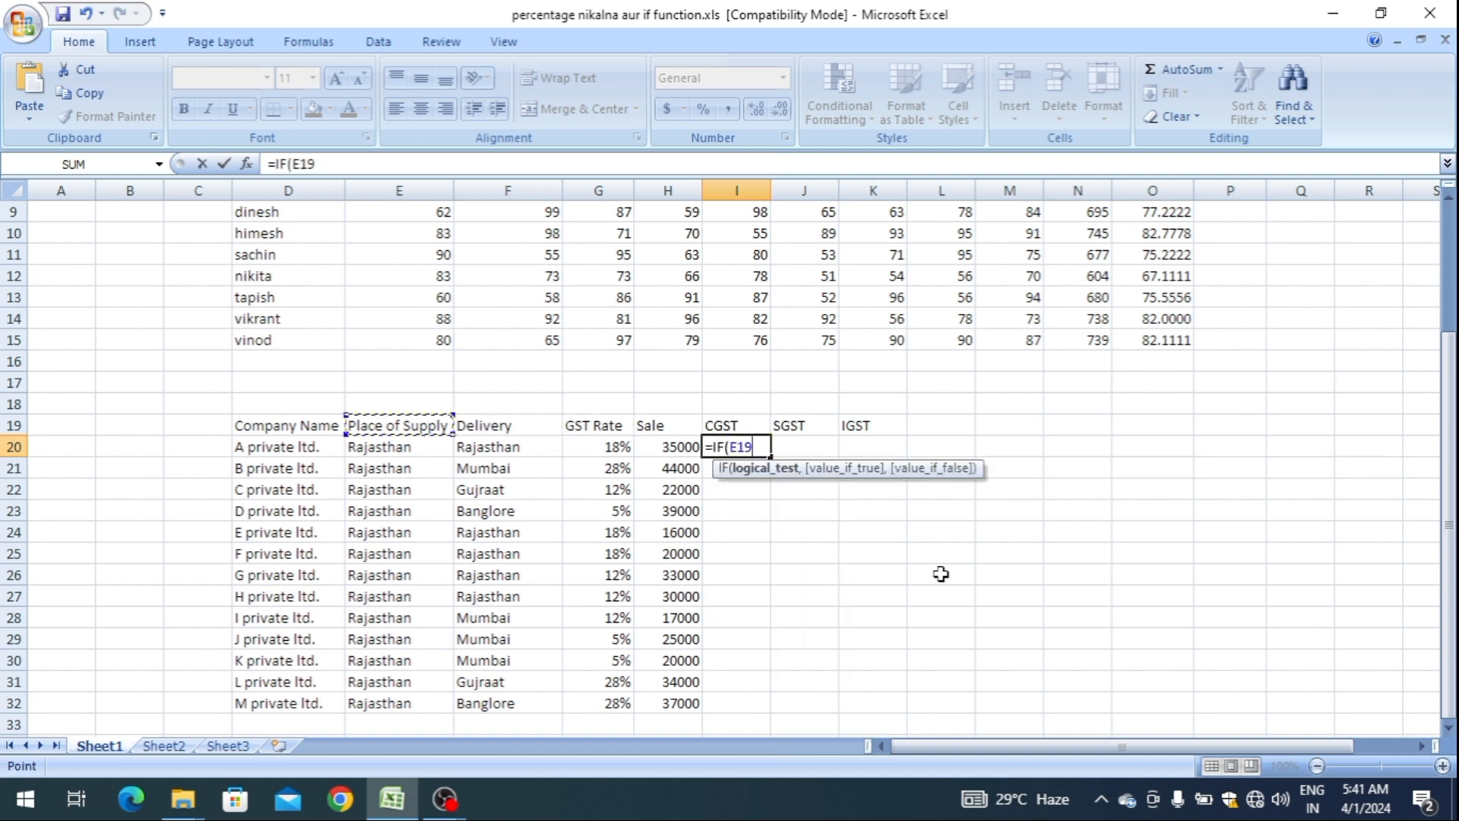
key(Down)
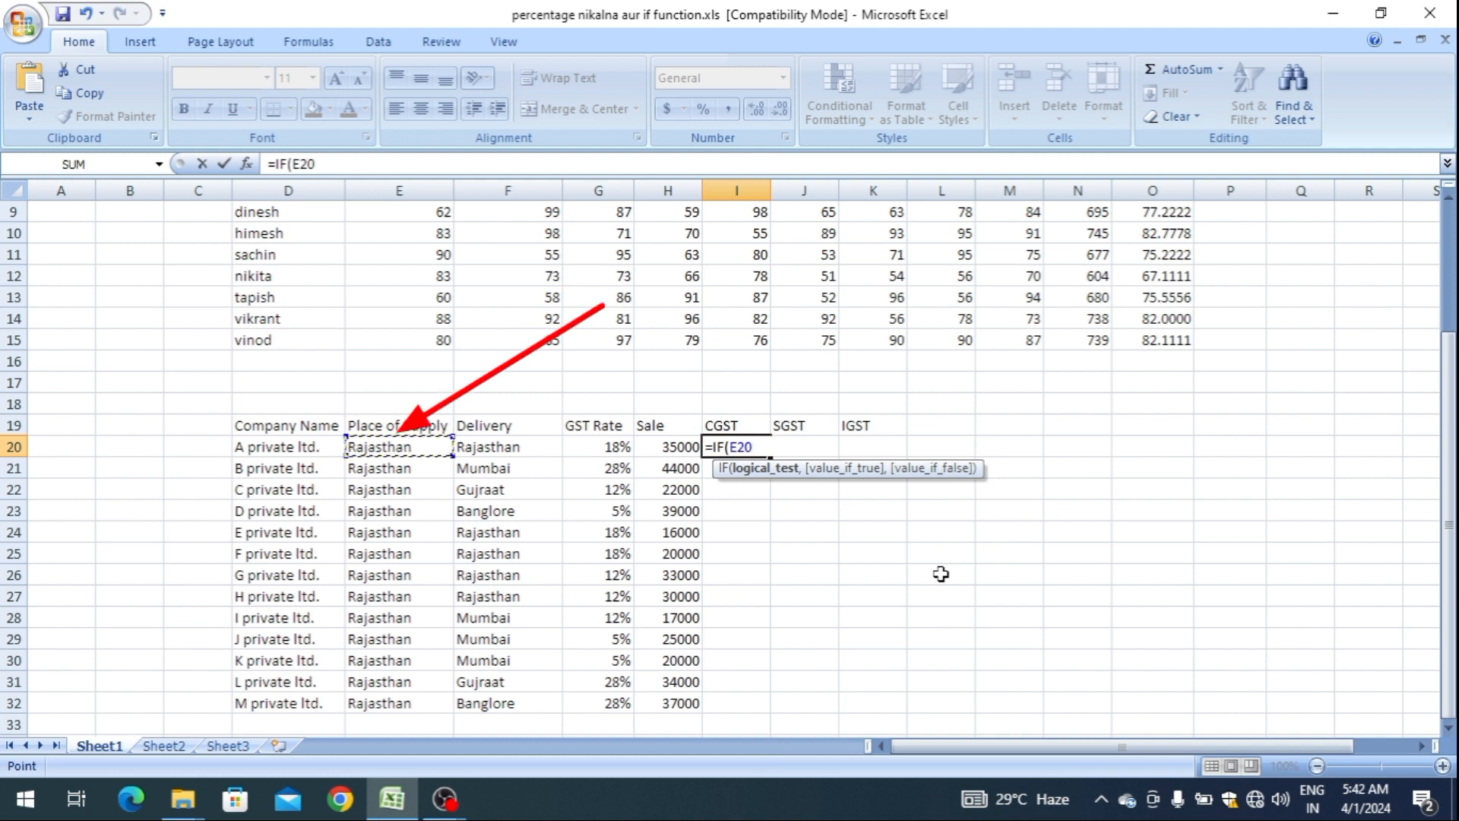
Complete the IF test by comparing E20 for equality with Delivery cell F20.
text(=)
key(Up)
key(Down)
key(Left)
key(Left)
key(Left)
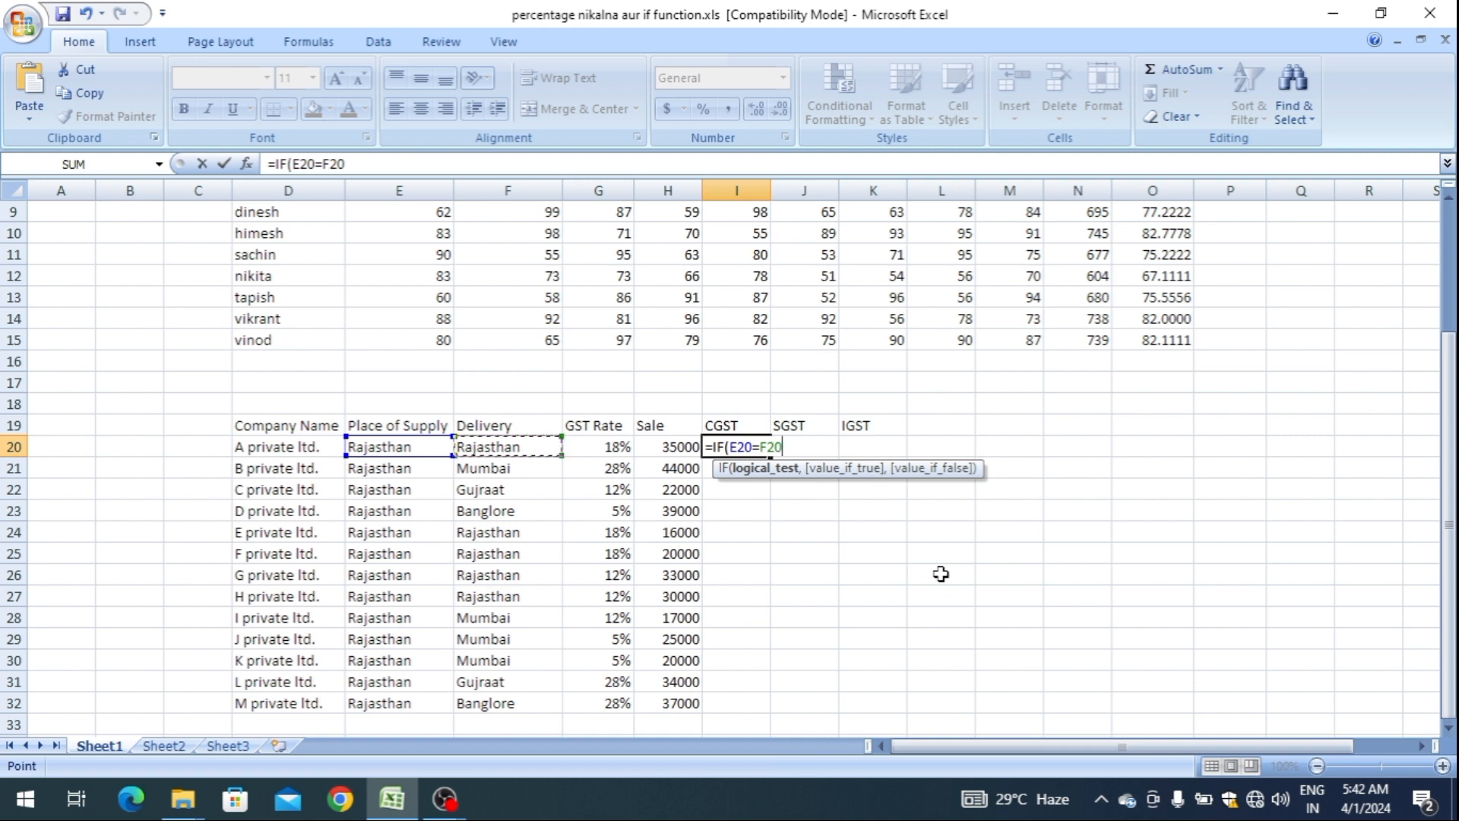
text(,)
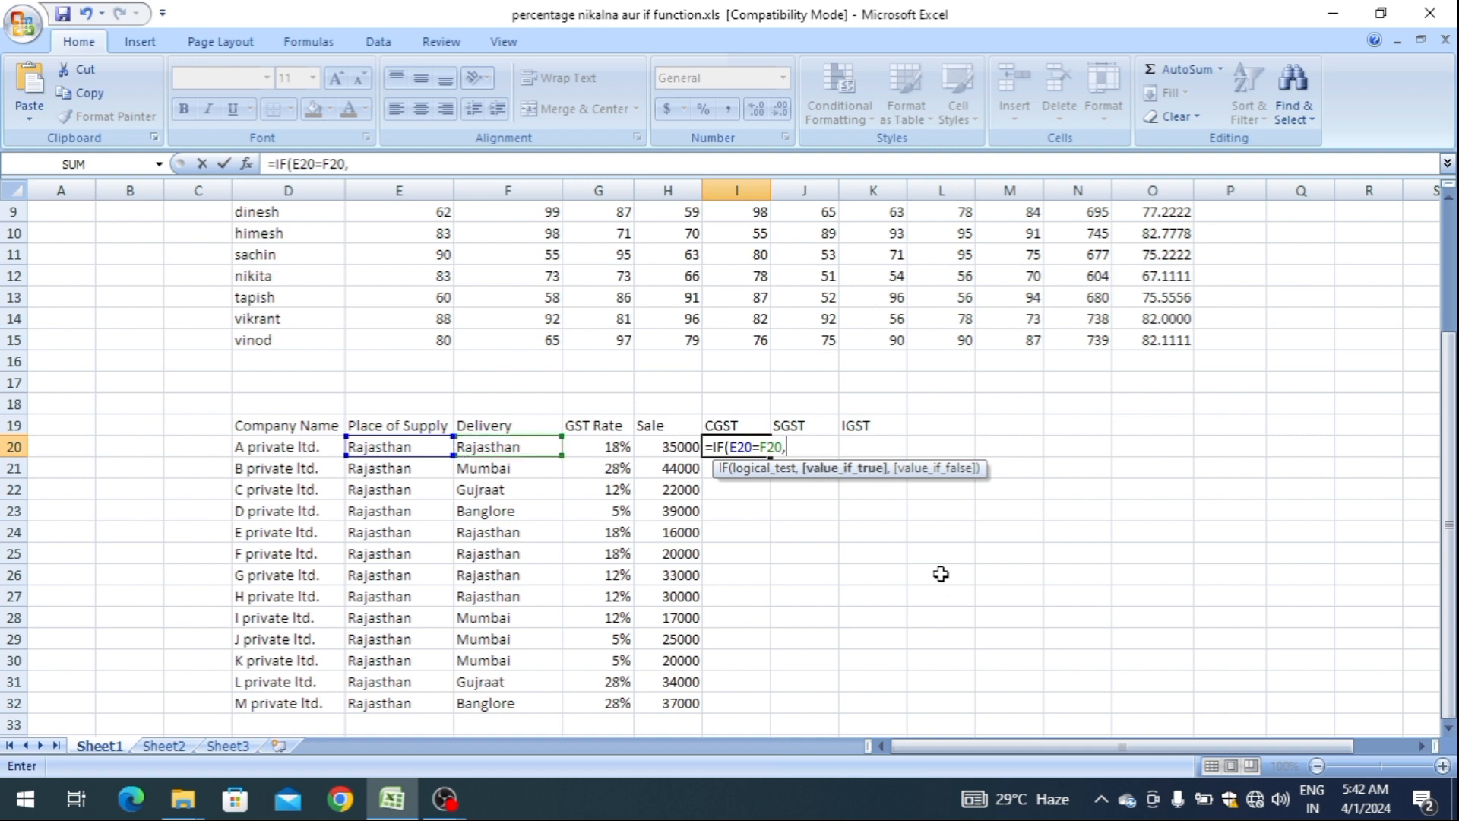
Finish the CGST formula with H20*G20/2 as the true value and " " as the false value.
key(Left)
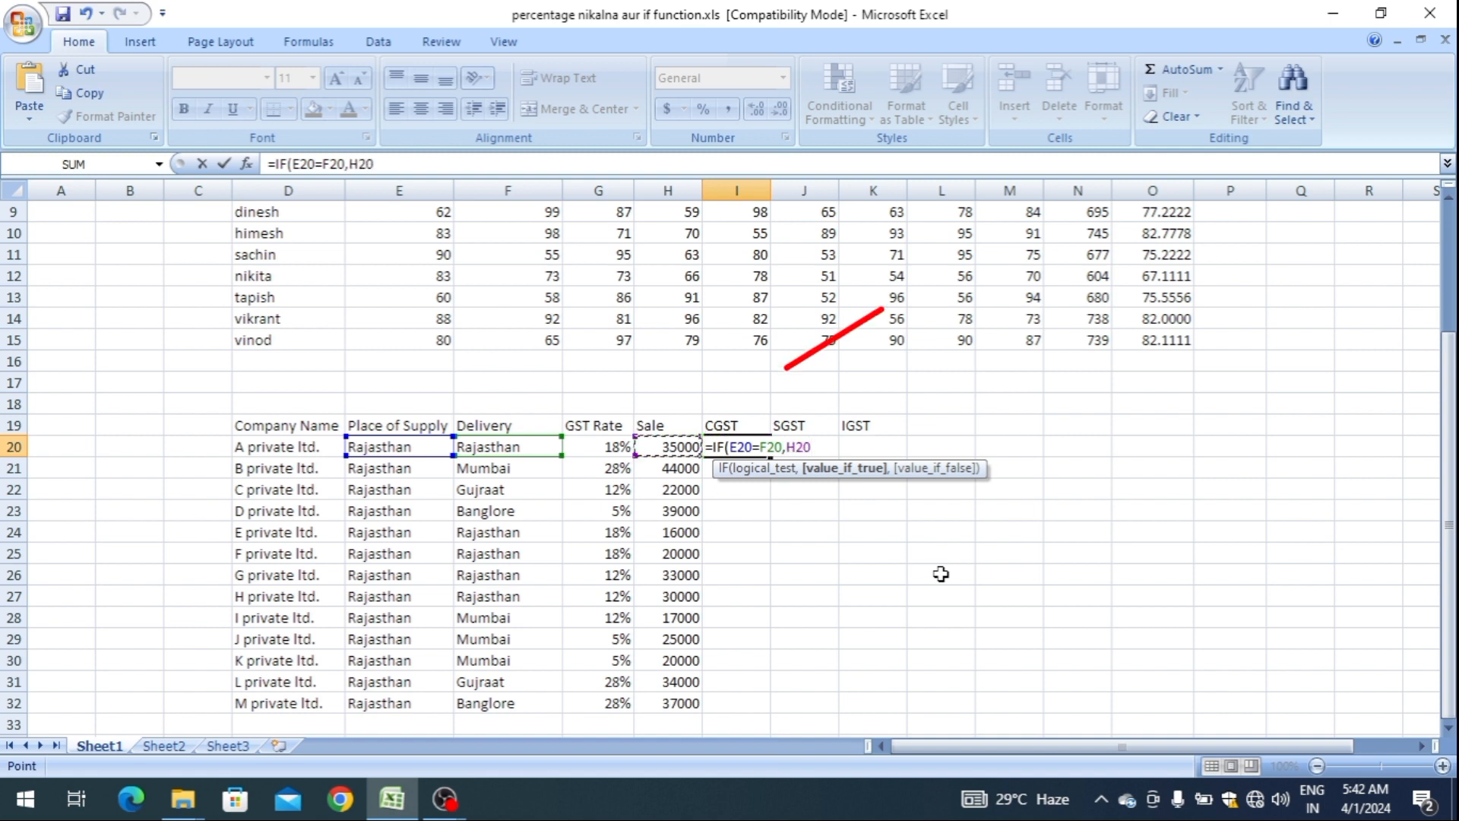
text(*)
key(Left)
key(Left)
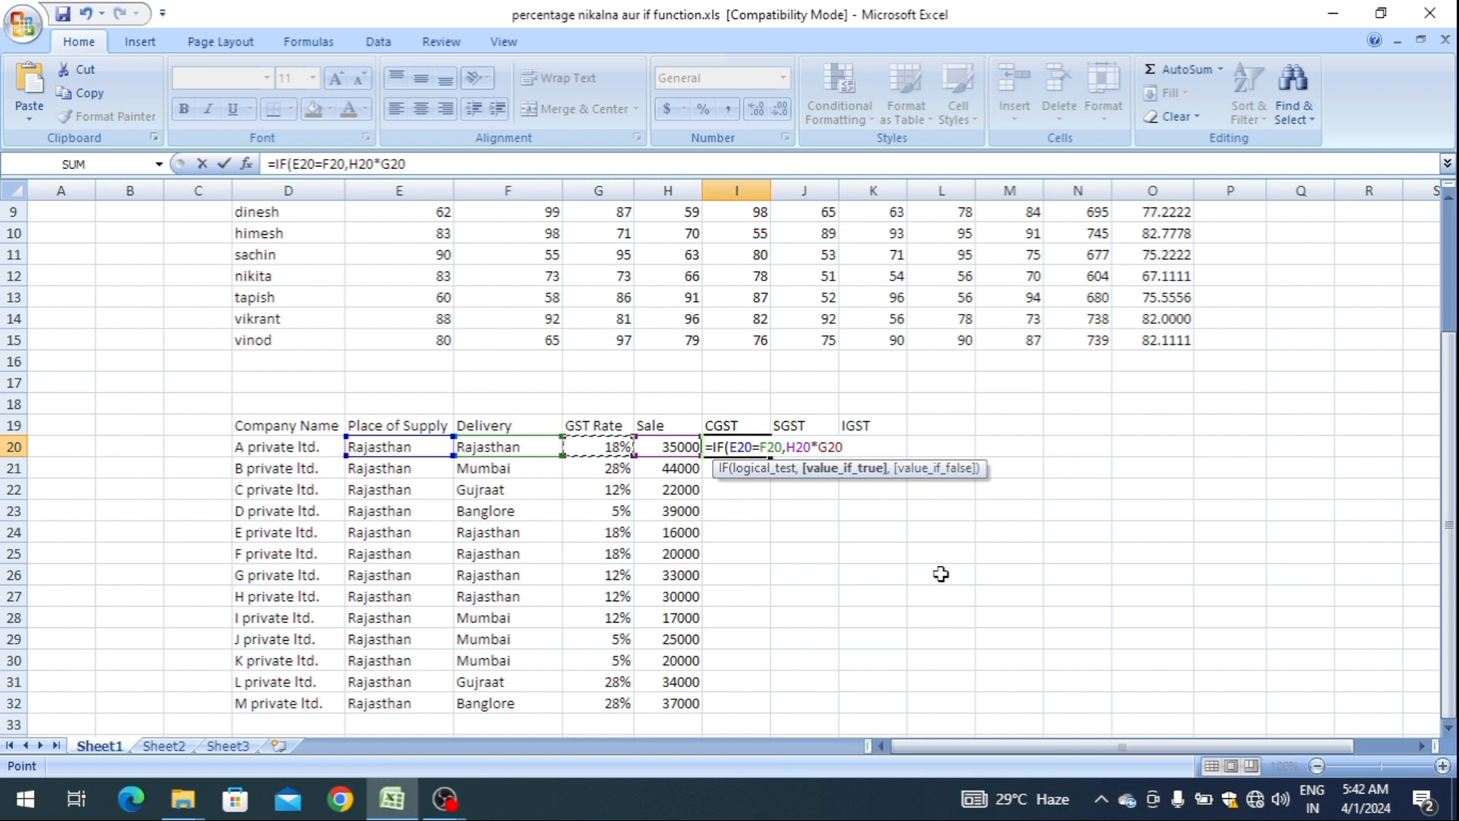
text(/2,)
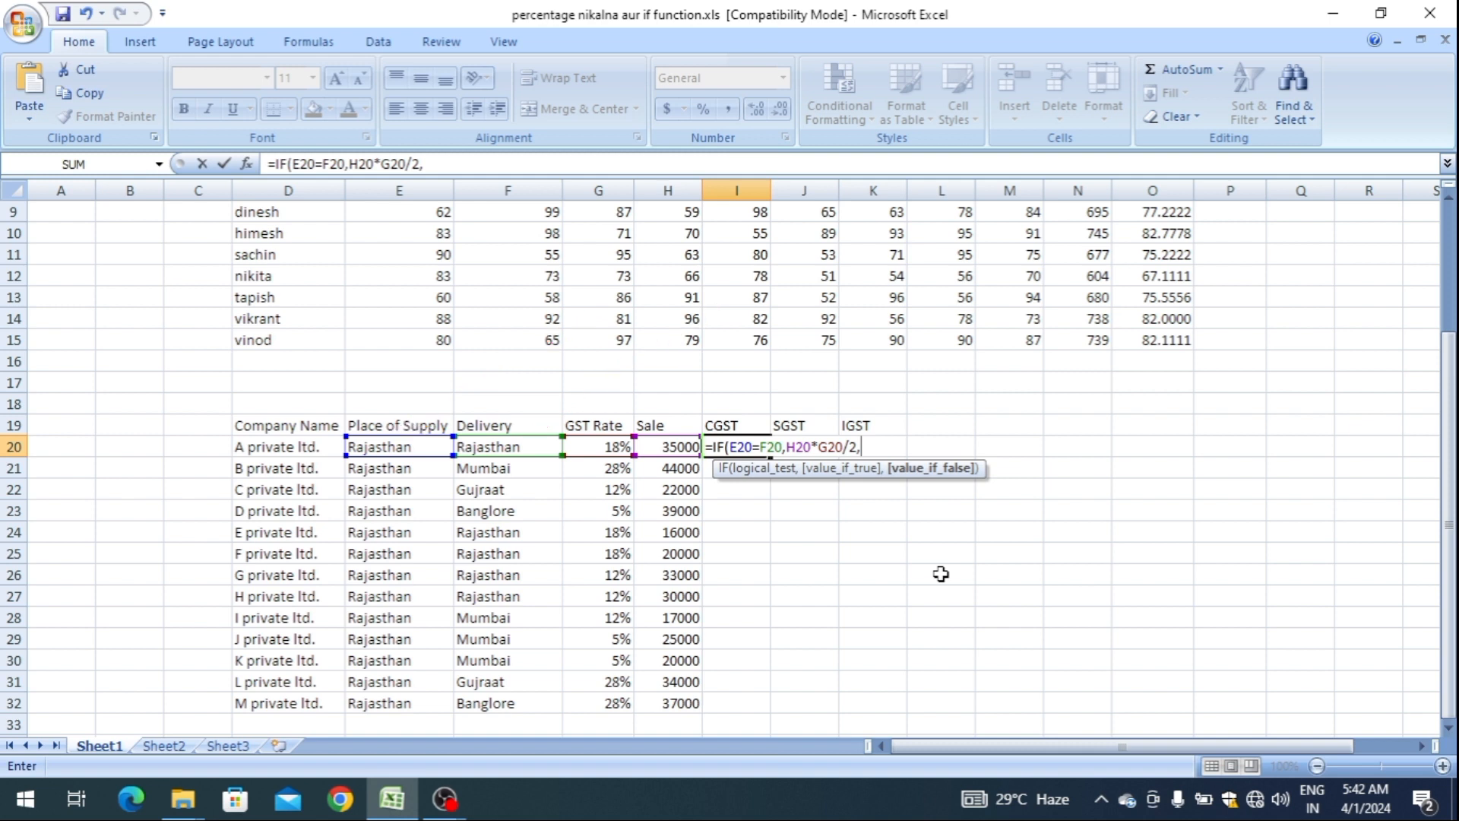
text(" "))
key(Return)
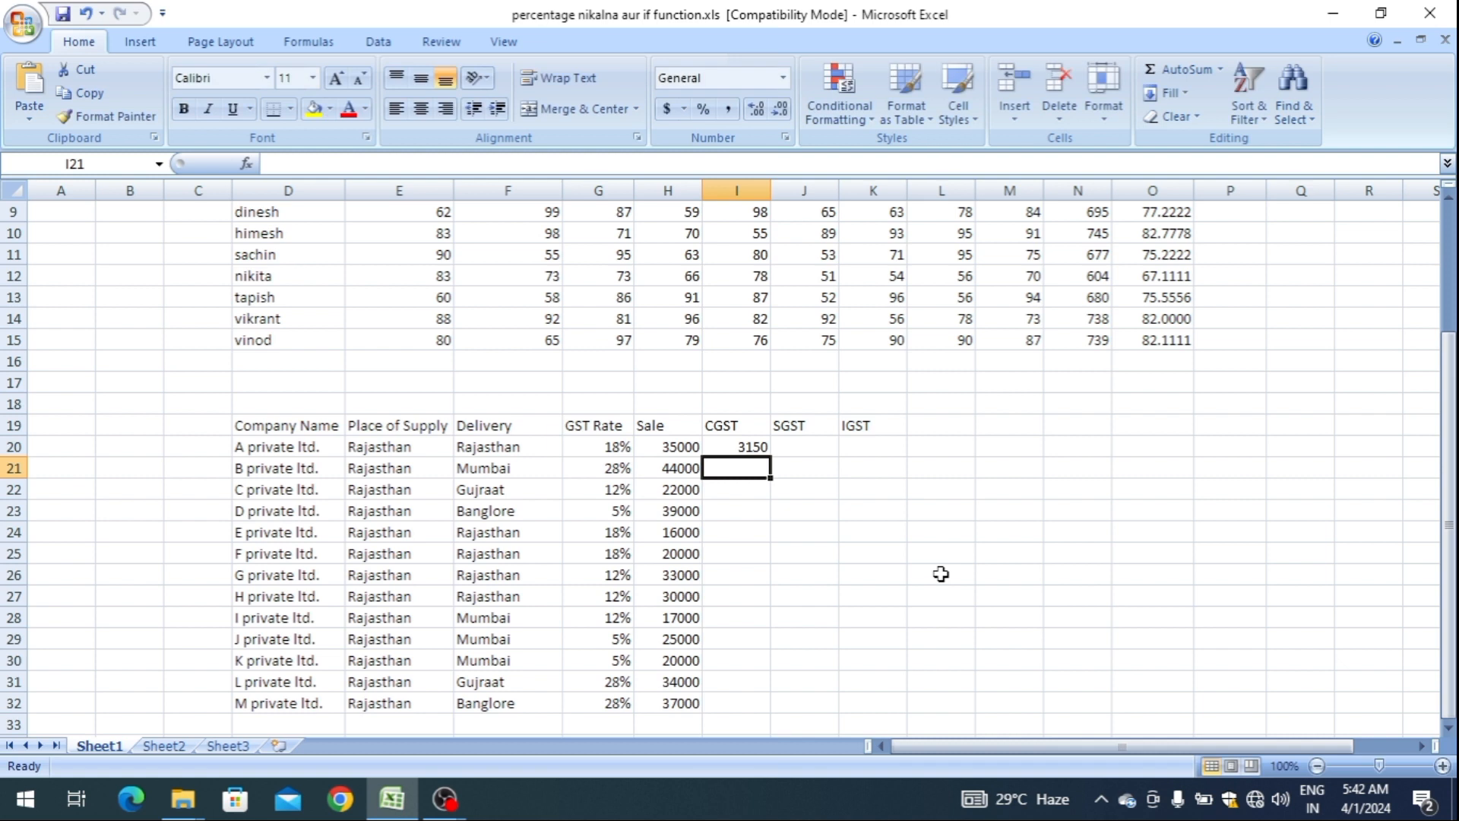
Reopen the CGST formula in I20 and lock the column of the E20 reference as $E20.
key(Up)
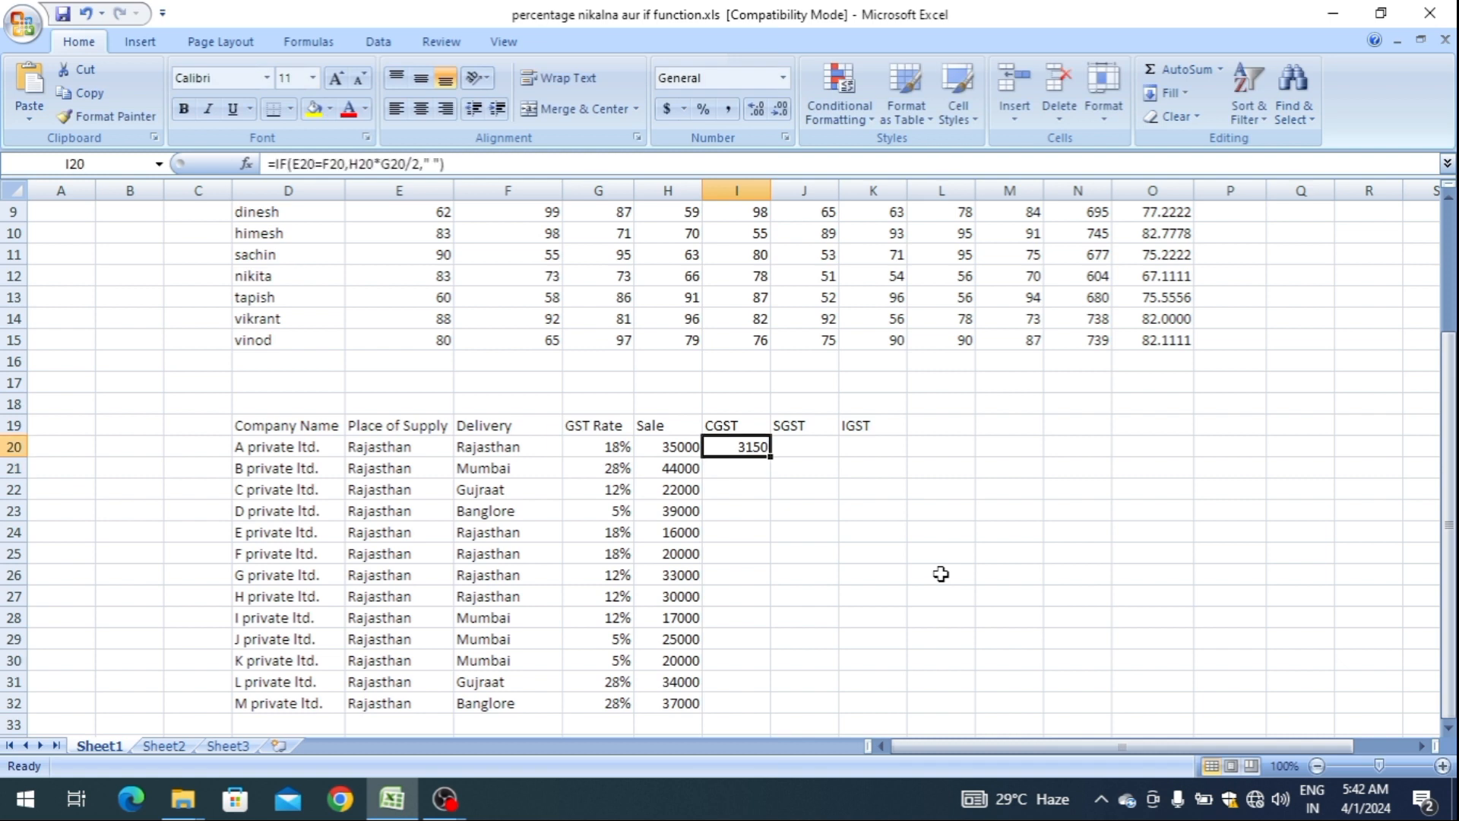
key(F2)
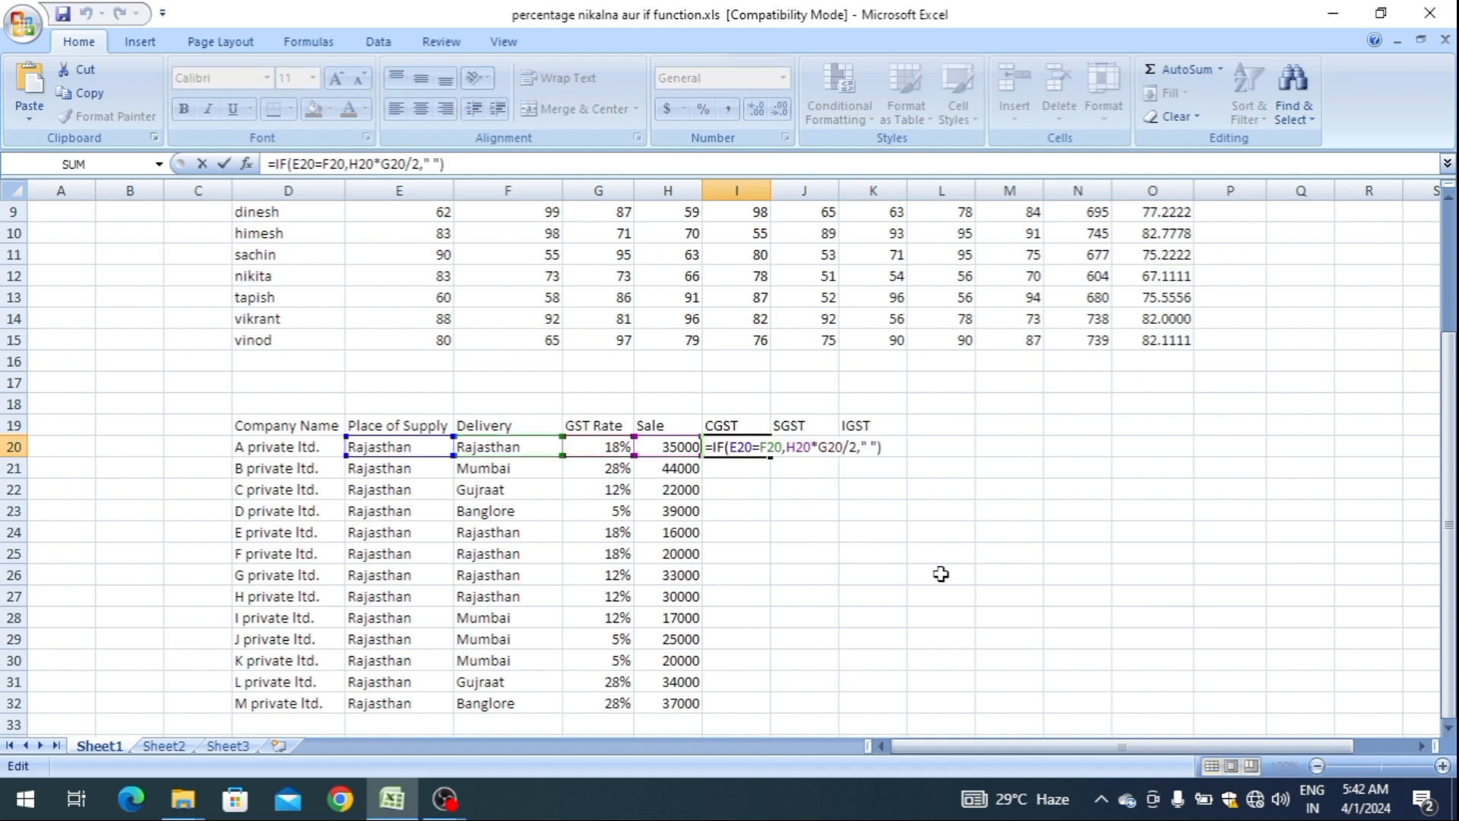
key(Escape)
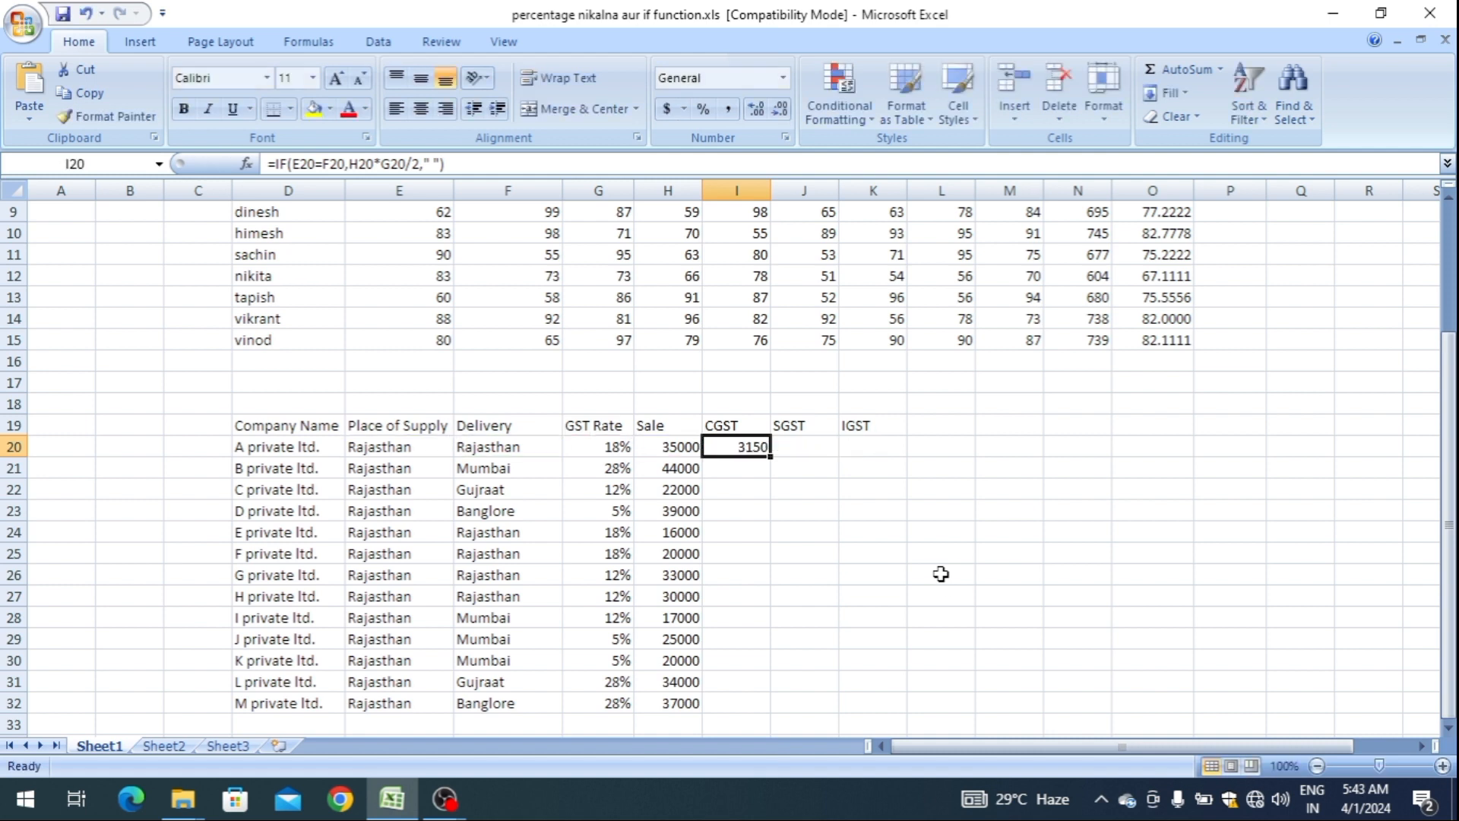
key(F2)
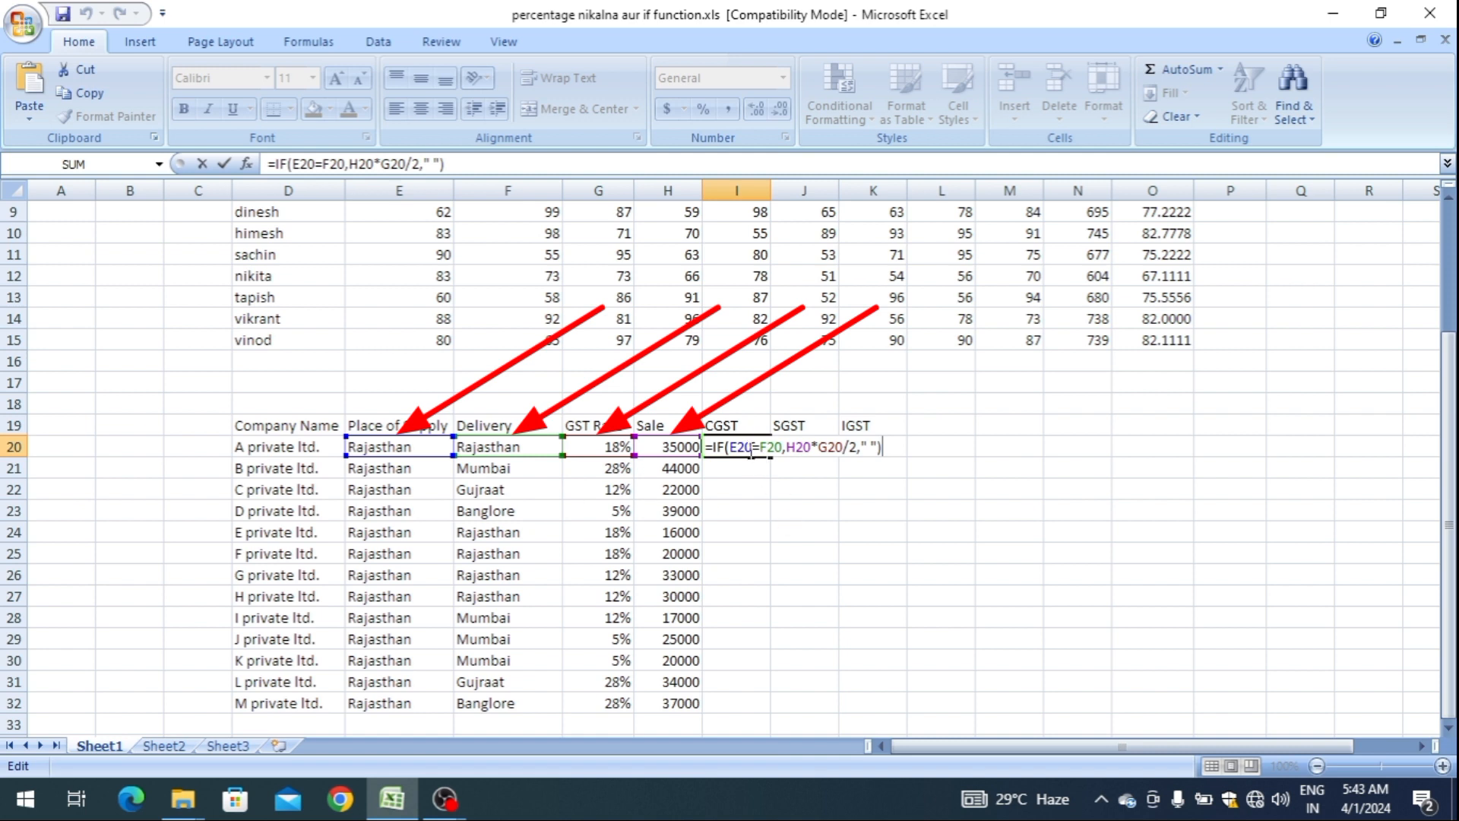
click(751, 449)
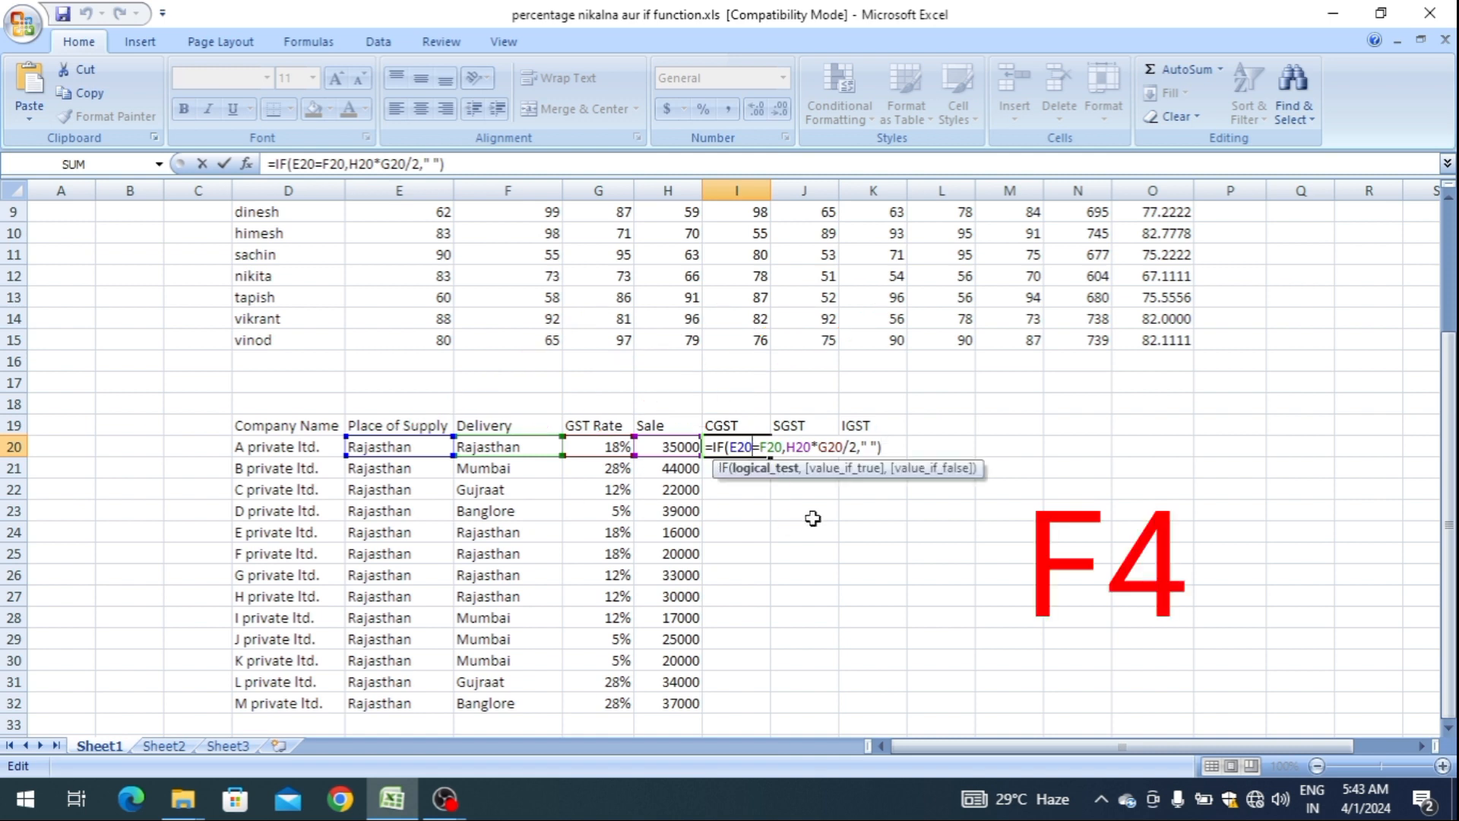
key(F4)
key(F4)
key(F4)
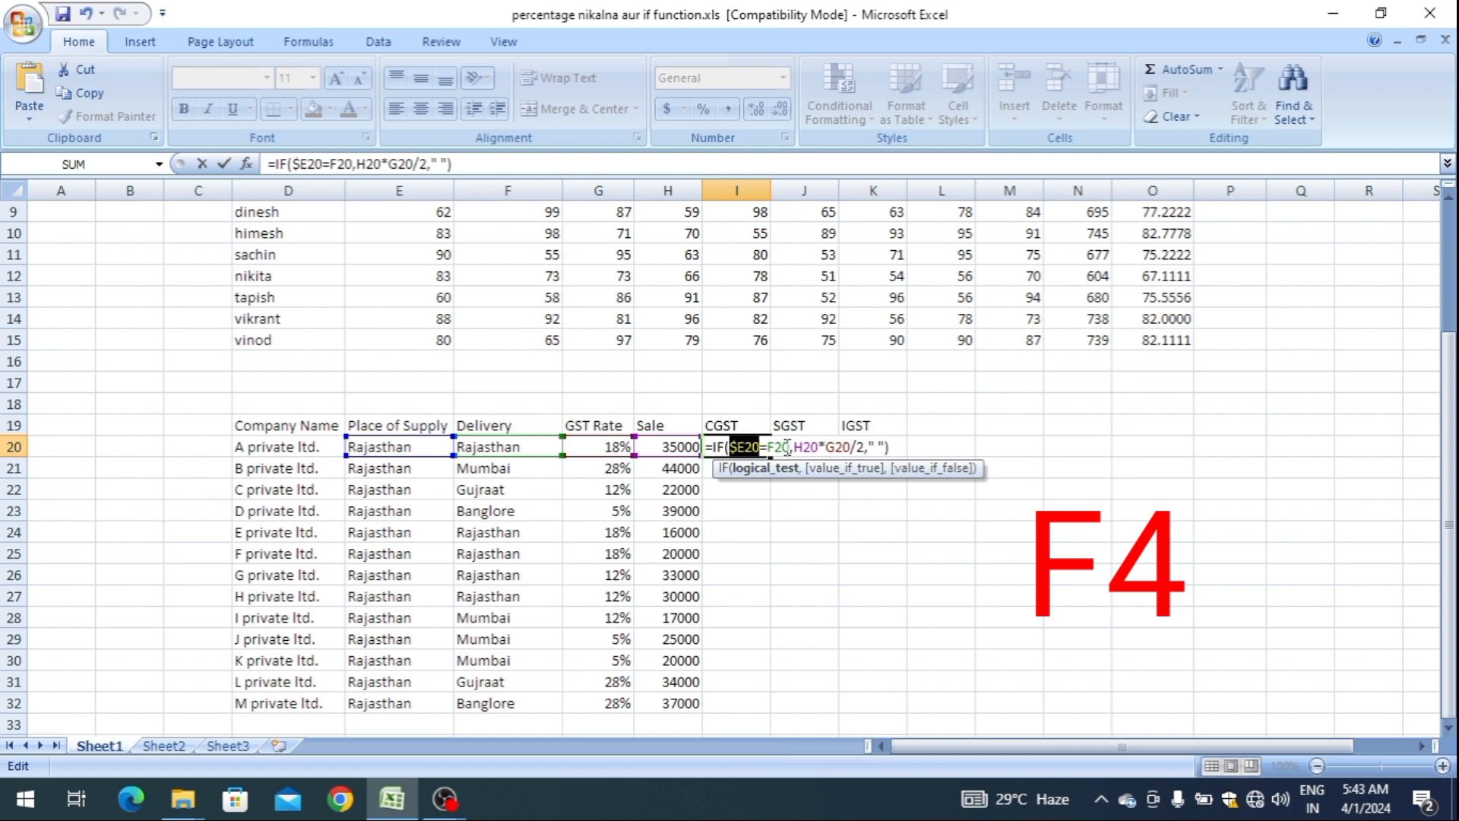
Lock the column of the F20 reference in the CGST formula as $F20.
double_click(782, 446)
key(F4)
key(F4)
key(F4)
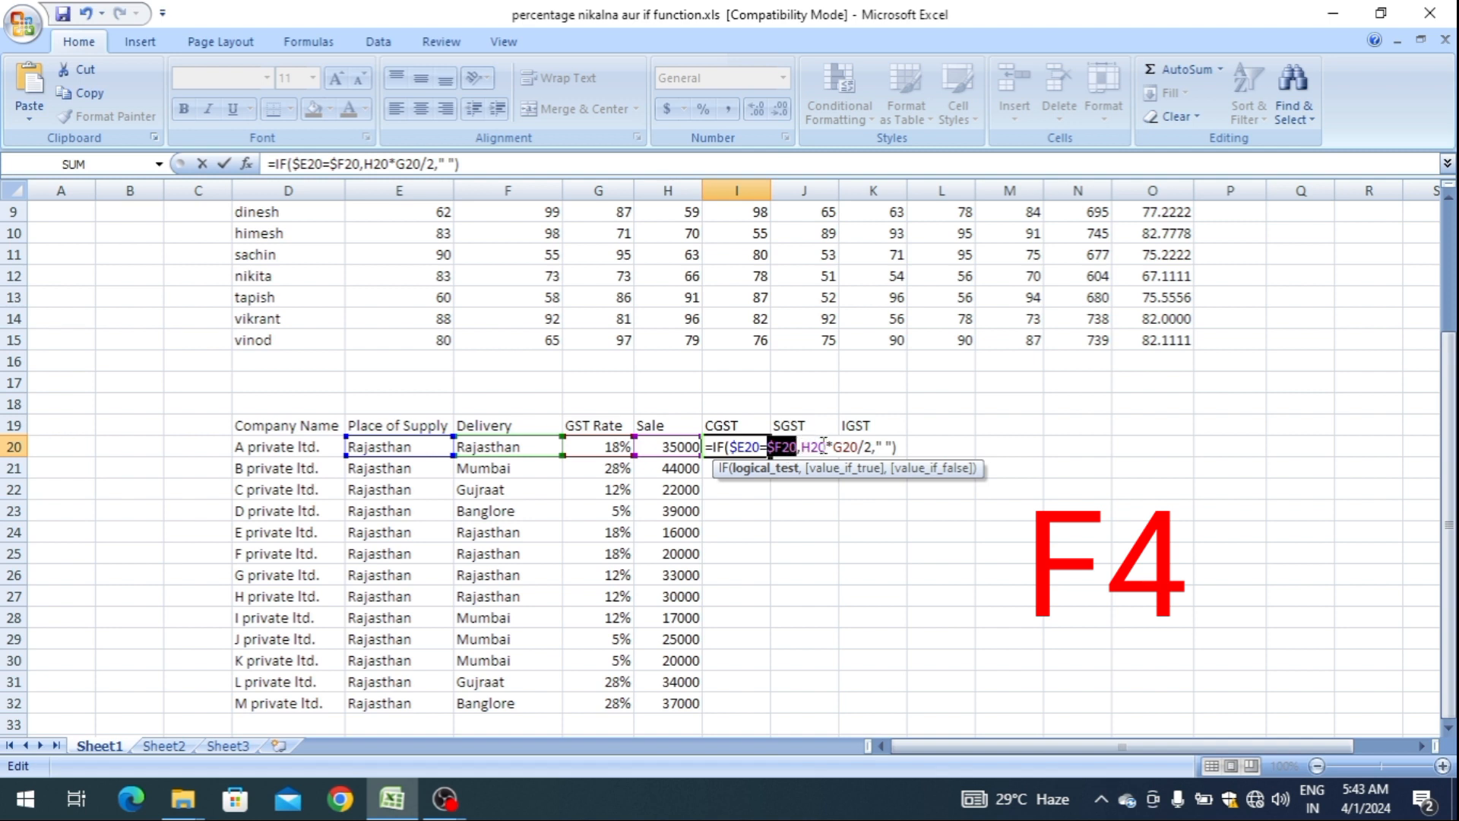
Lock the columns of the H20 and G20 references in the CGST formula as $H20 and $G20, and commit the formula.
click(825, 446)
key(F4)
key(F4)
key(F4)
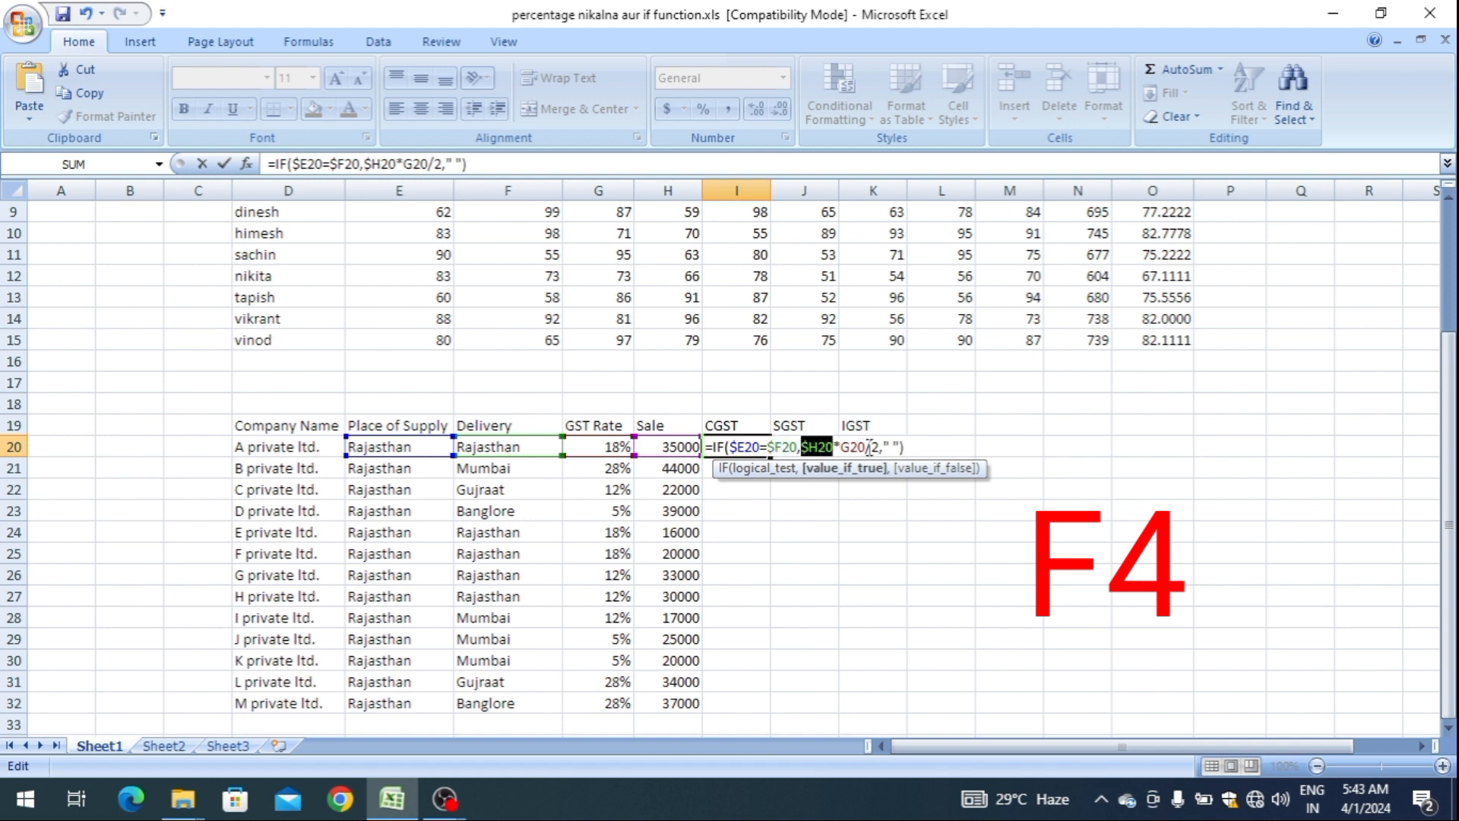
click(868, 446)
key(F4)
key(F4)
key(F4)
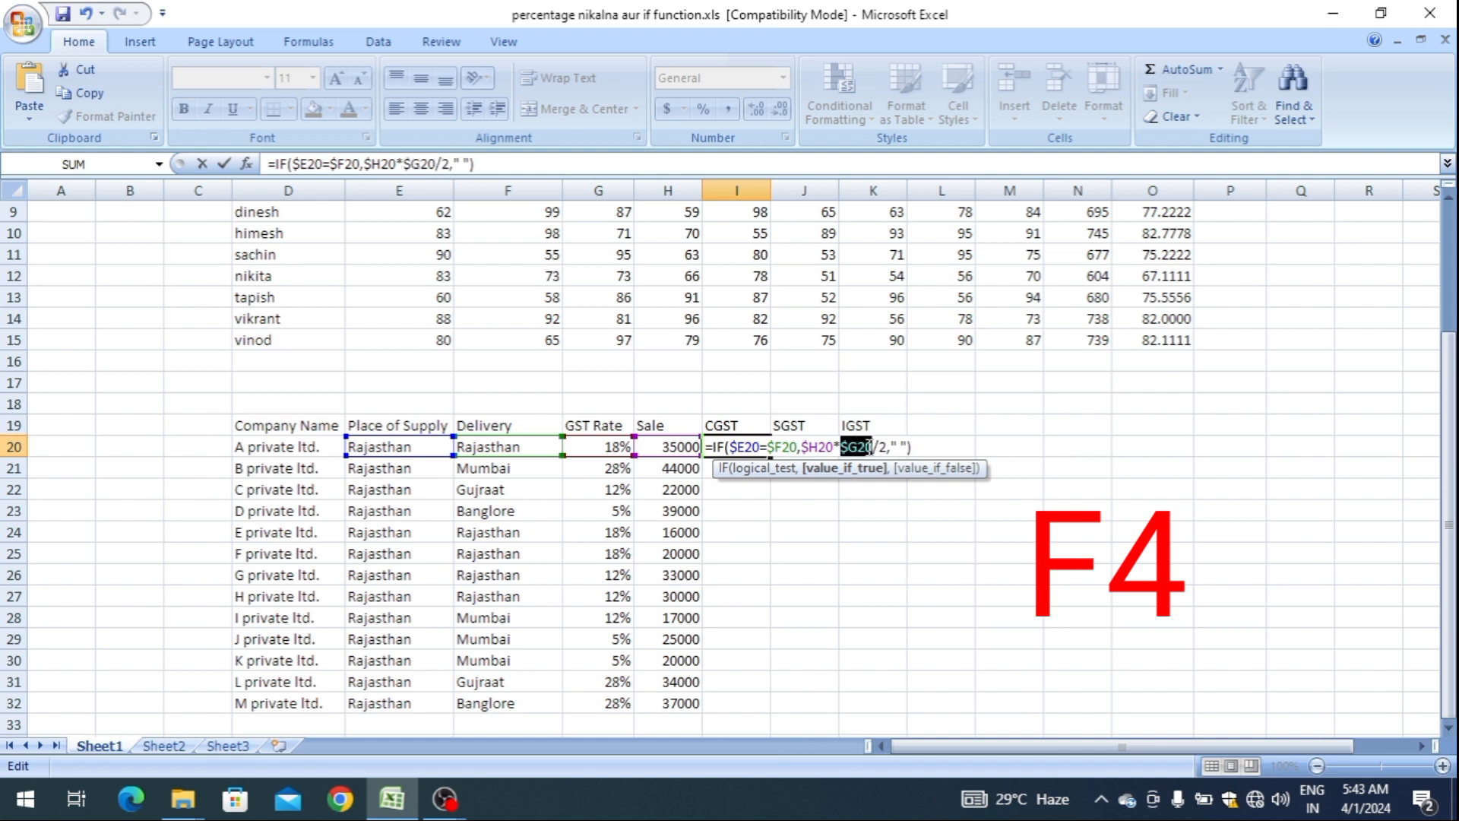
key(Return)
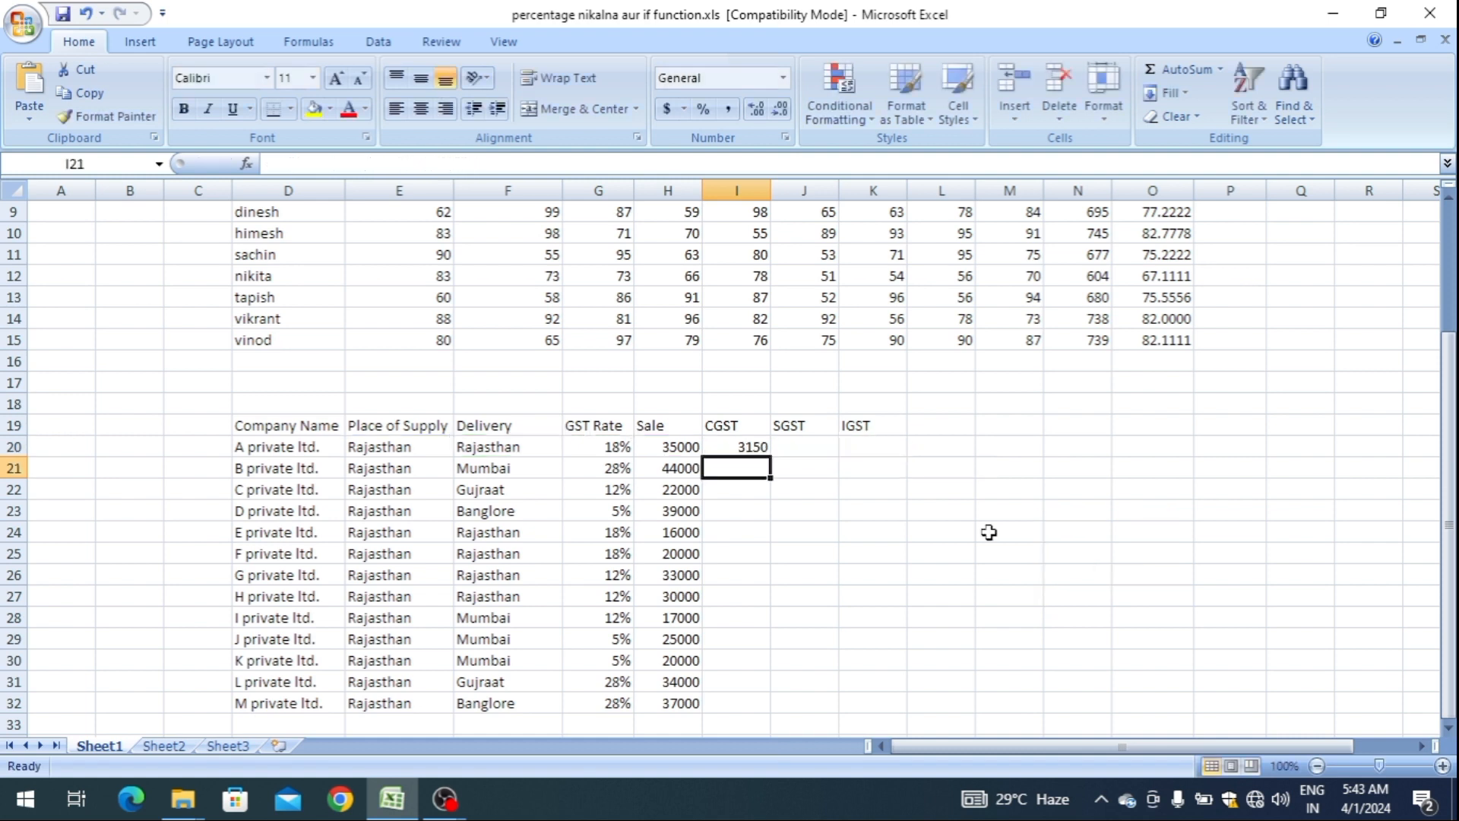
Copy the CGST formula from I20 into all CGST and SGST cells for the companies, I20:J32.
key(Up)
key(ctrl+c)
key(ctrl+Down)
key(ctrl+Up)
key(ctrl+Up)
key(Down)
key(shift+Right)
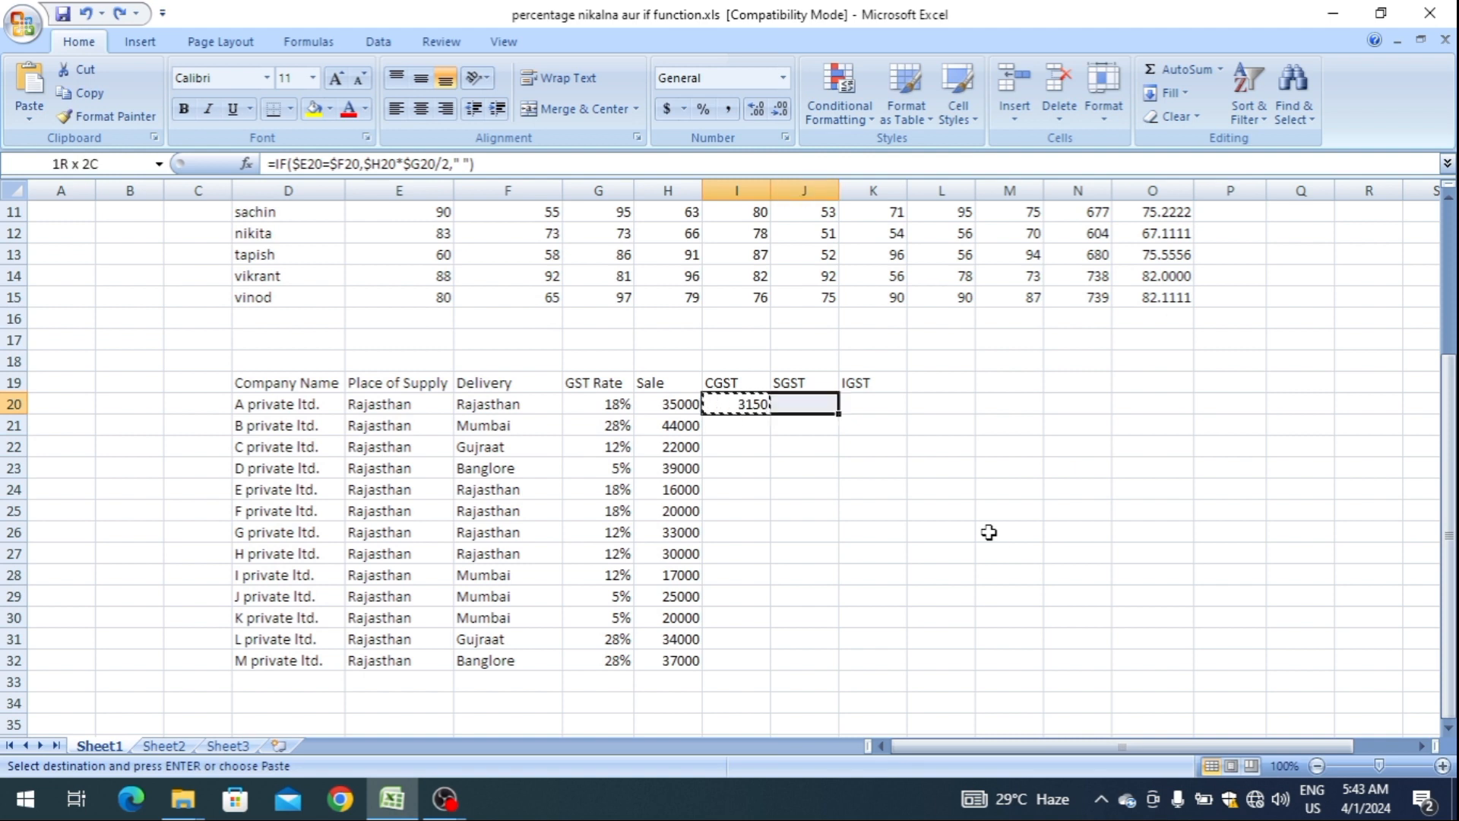
key(shift+Down)
key(shift+Down)
key(shift+Down)
key(shift+Down)
key(shift+Down)
key(shift+Down)
key(shift+Down)
key(shift+Down)
key(shift+Down)
key(shift+Down)
key(shift+Down)
key(shift+Down)
key(shift+Down)
key(shift+Down)
key(shift+Down)
key(shift+Up)
key(shift+Up)
key(shift+Up)
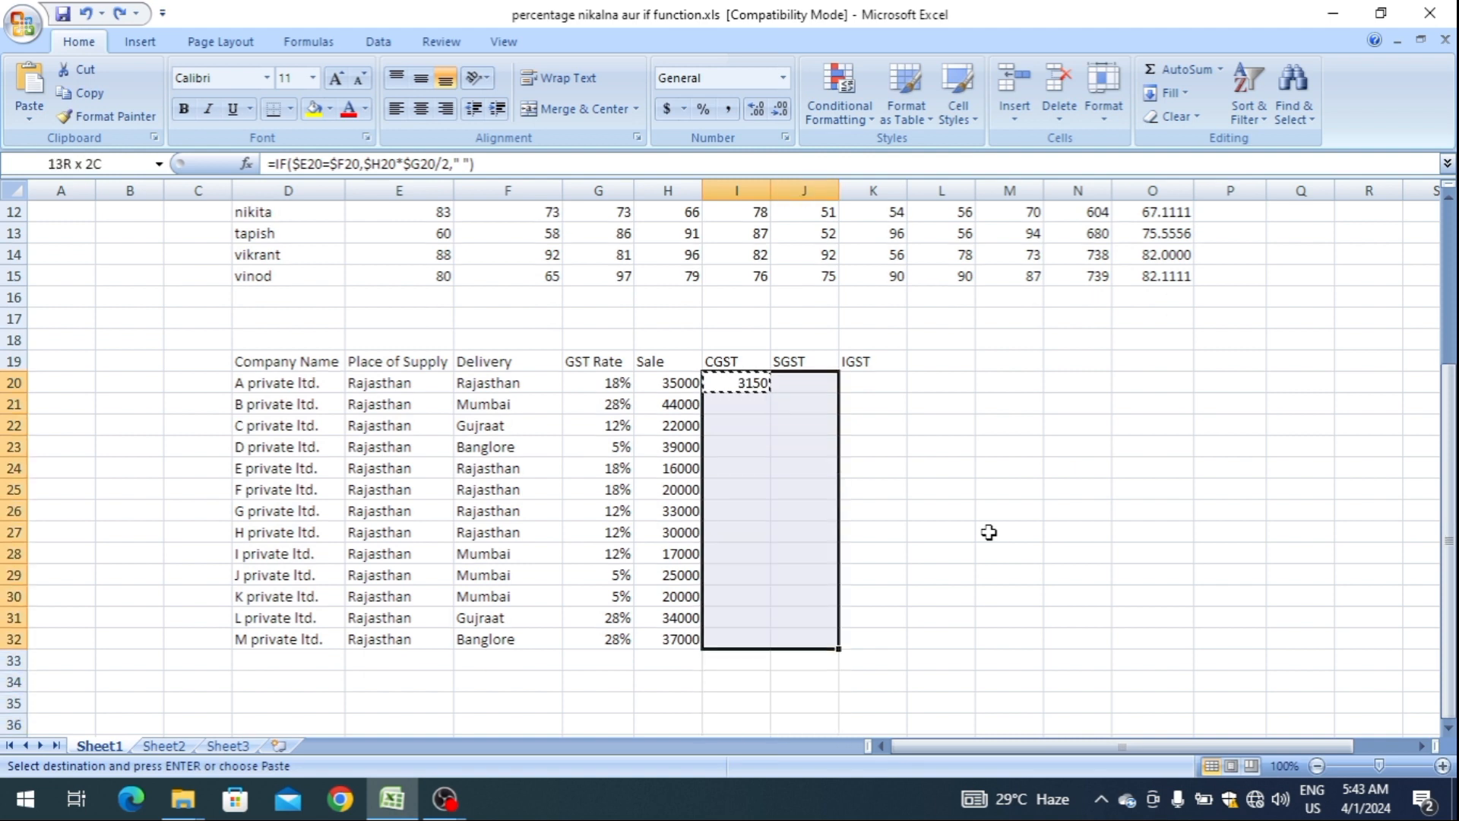
key(ctrl+v)
key(Escape)
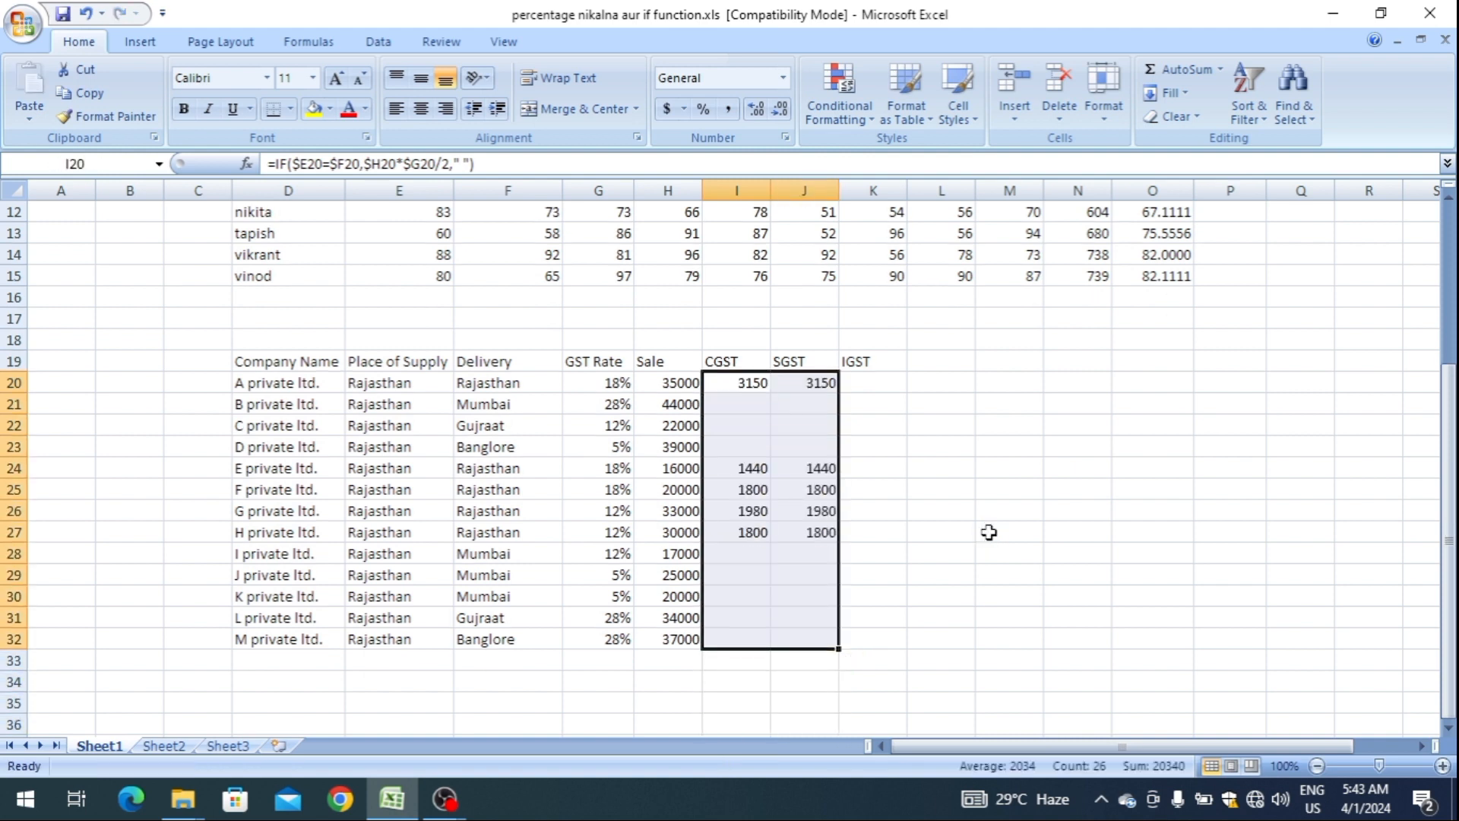
Copy the SGST formula from J20 into the first IGST cell, K20.
key(Up)
key(Right)
key(Down)
key(Right)
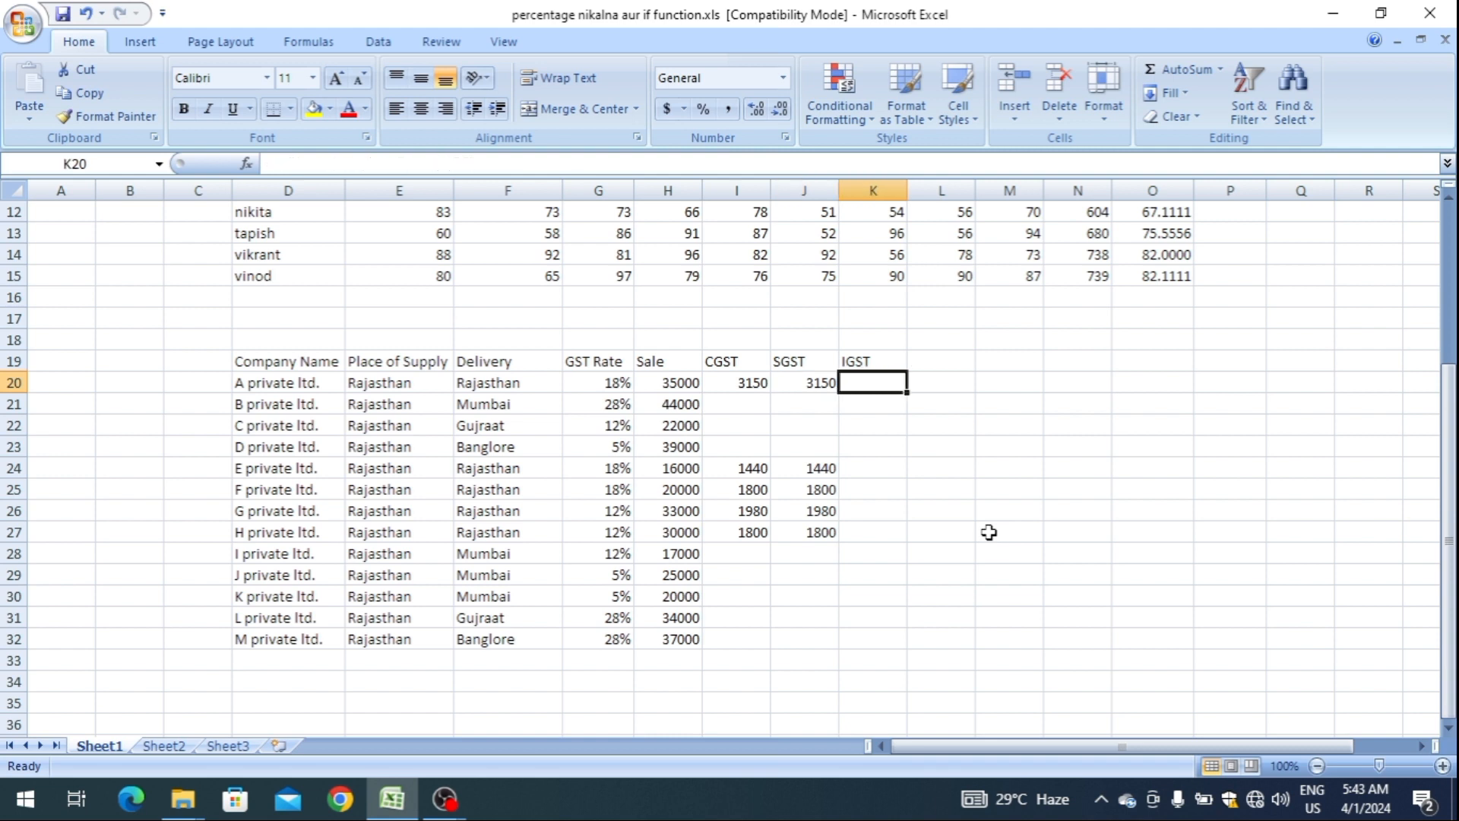
key(Left)
key(ctrl+c)
key(Right)
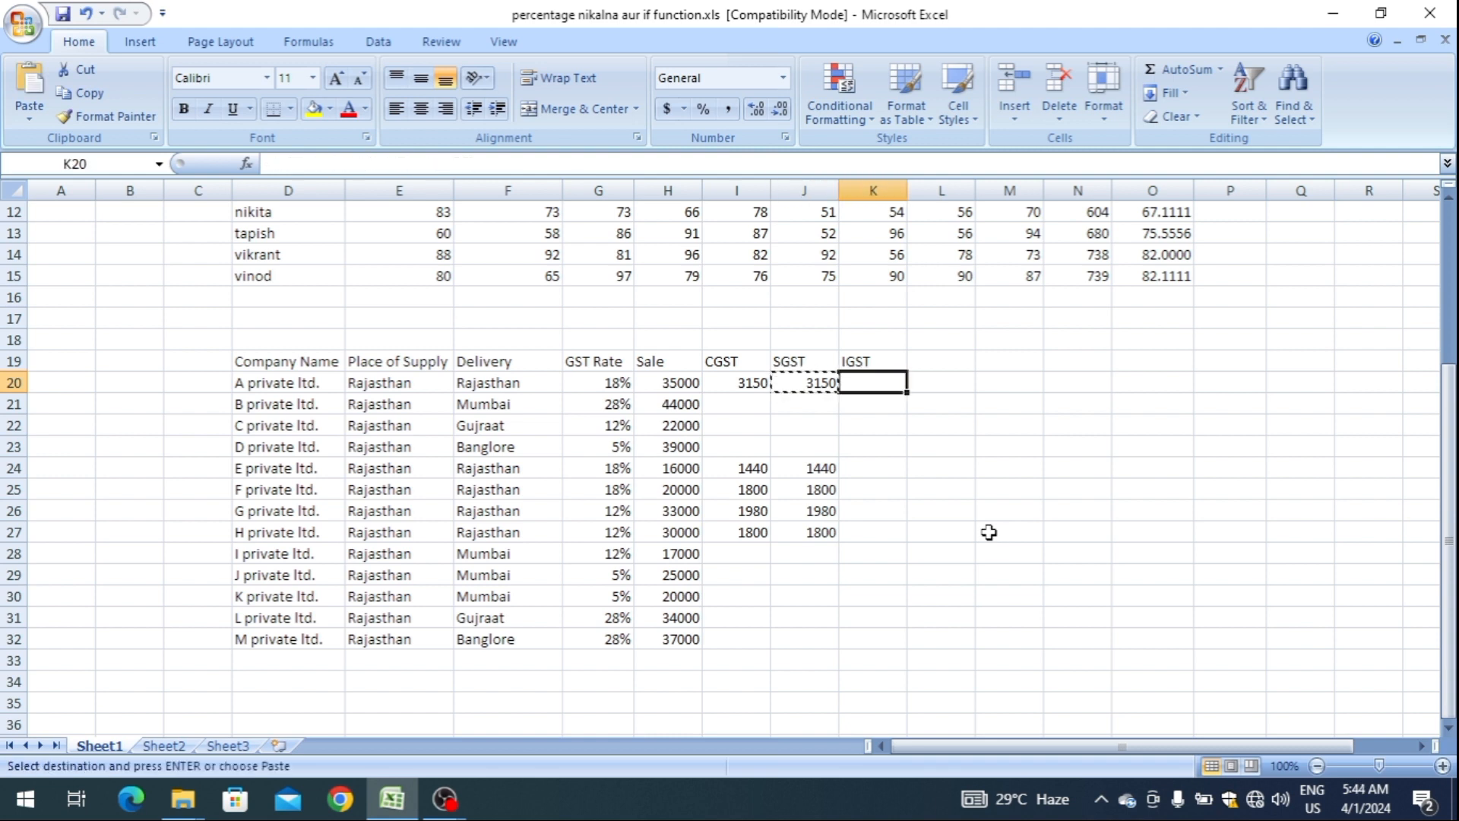
key(ctrl+v)
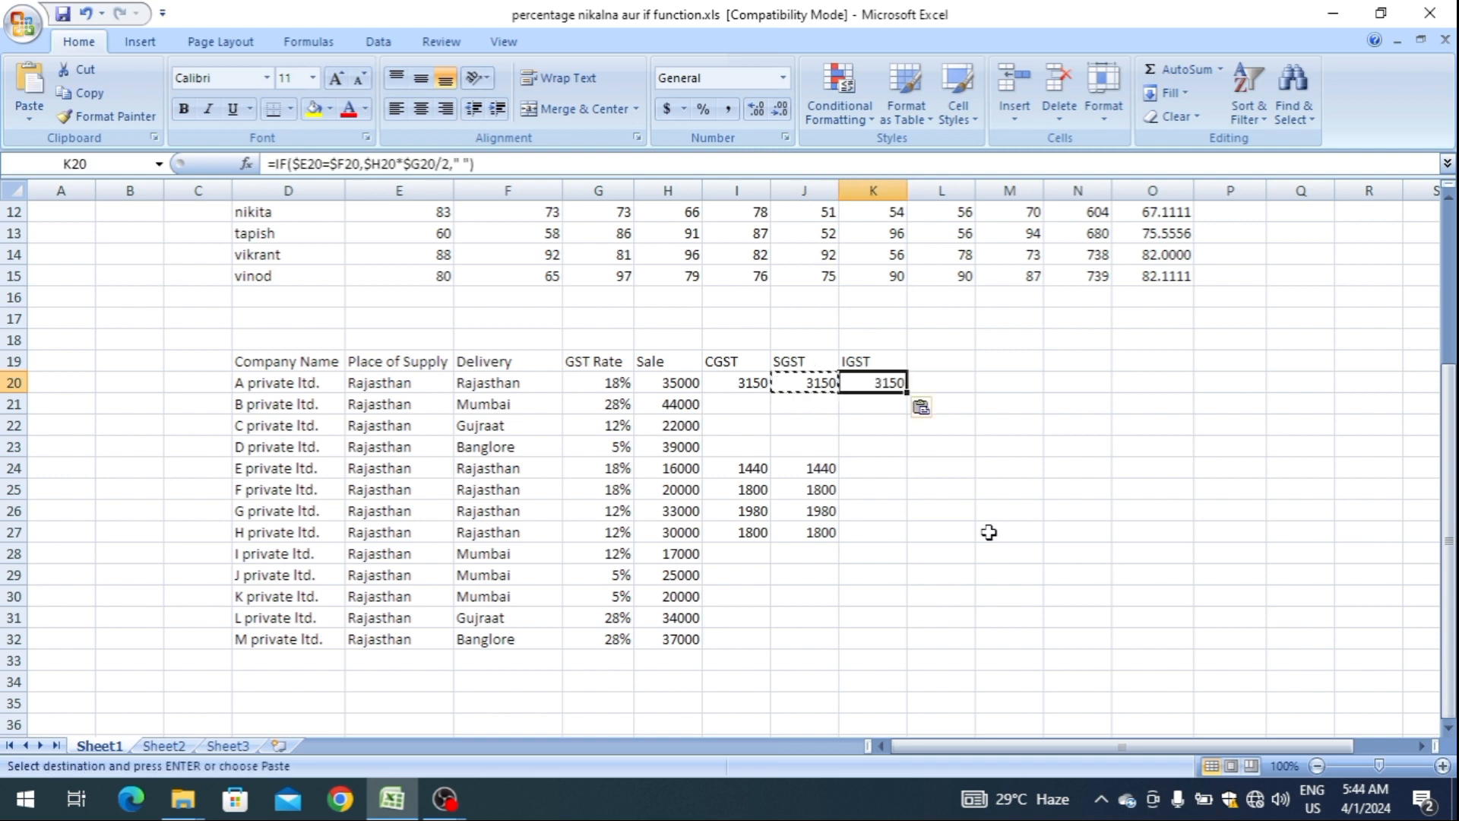
In the IGST formula in K20, replace the true value $H20*$G20/2 with " ".
key(F2)
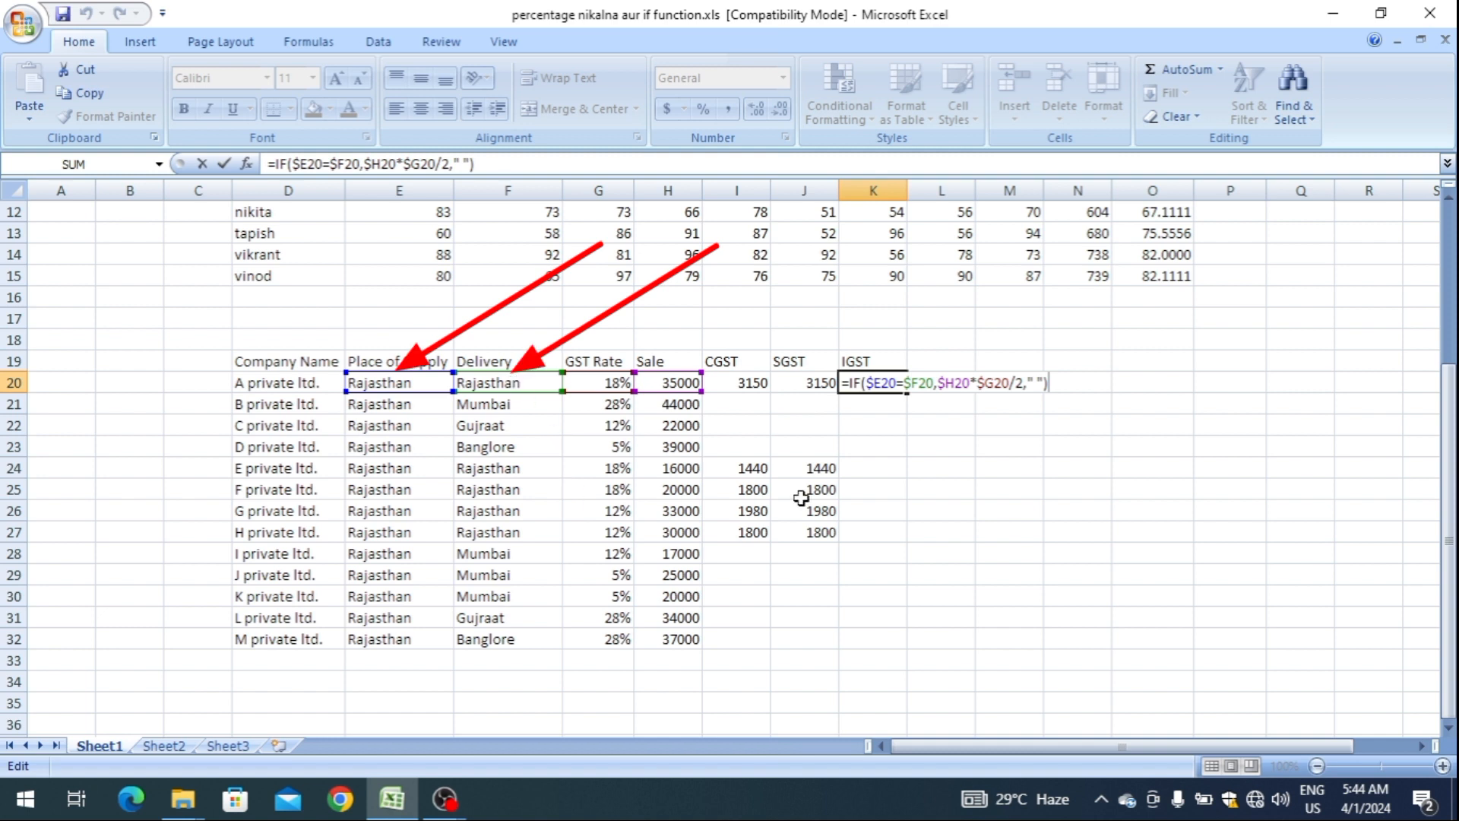
drag(1025, 382, 940, 382)
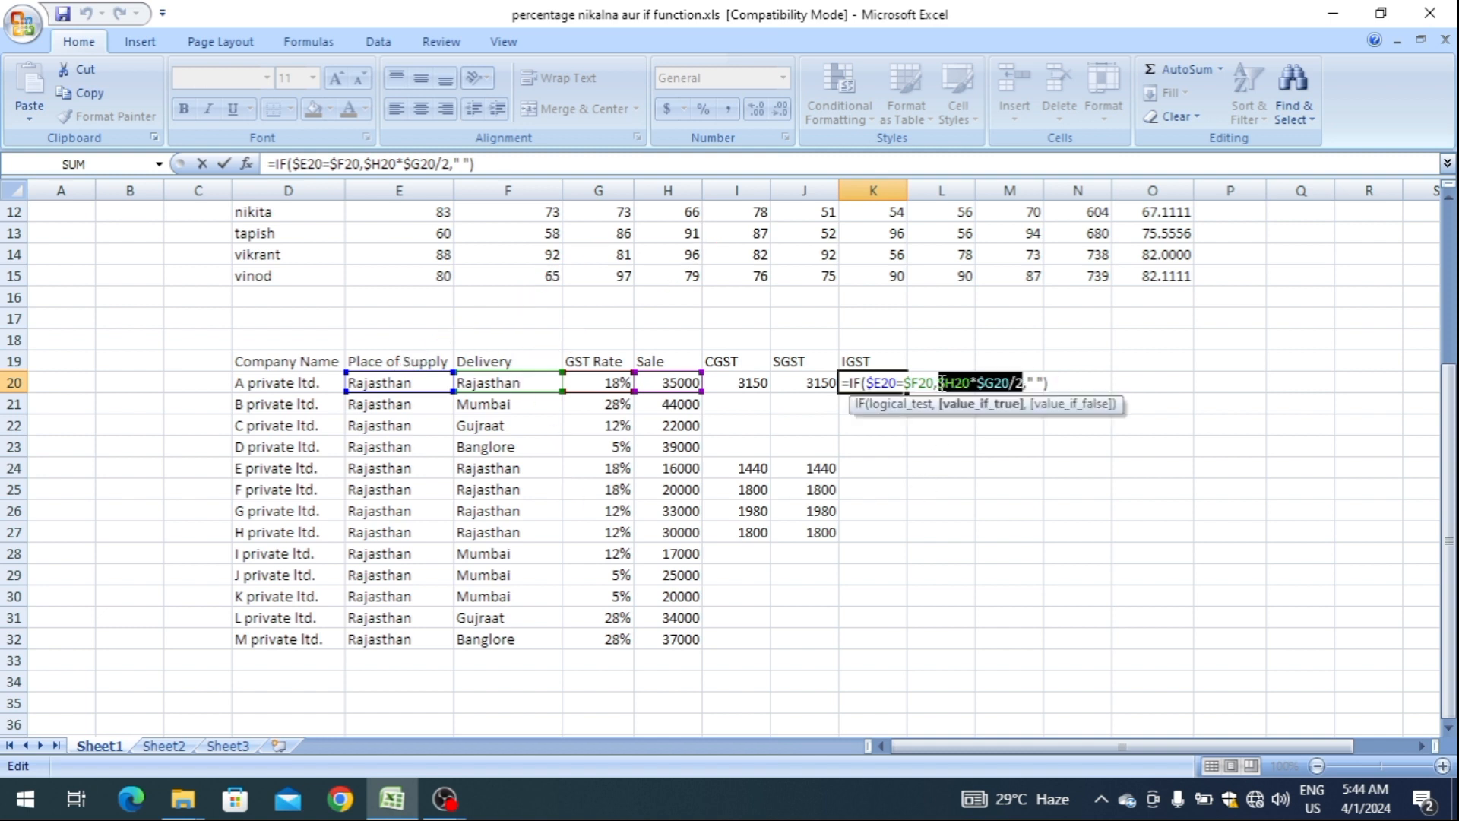
key(BackSpace)
text(" ")
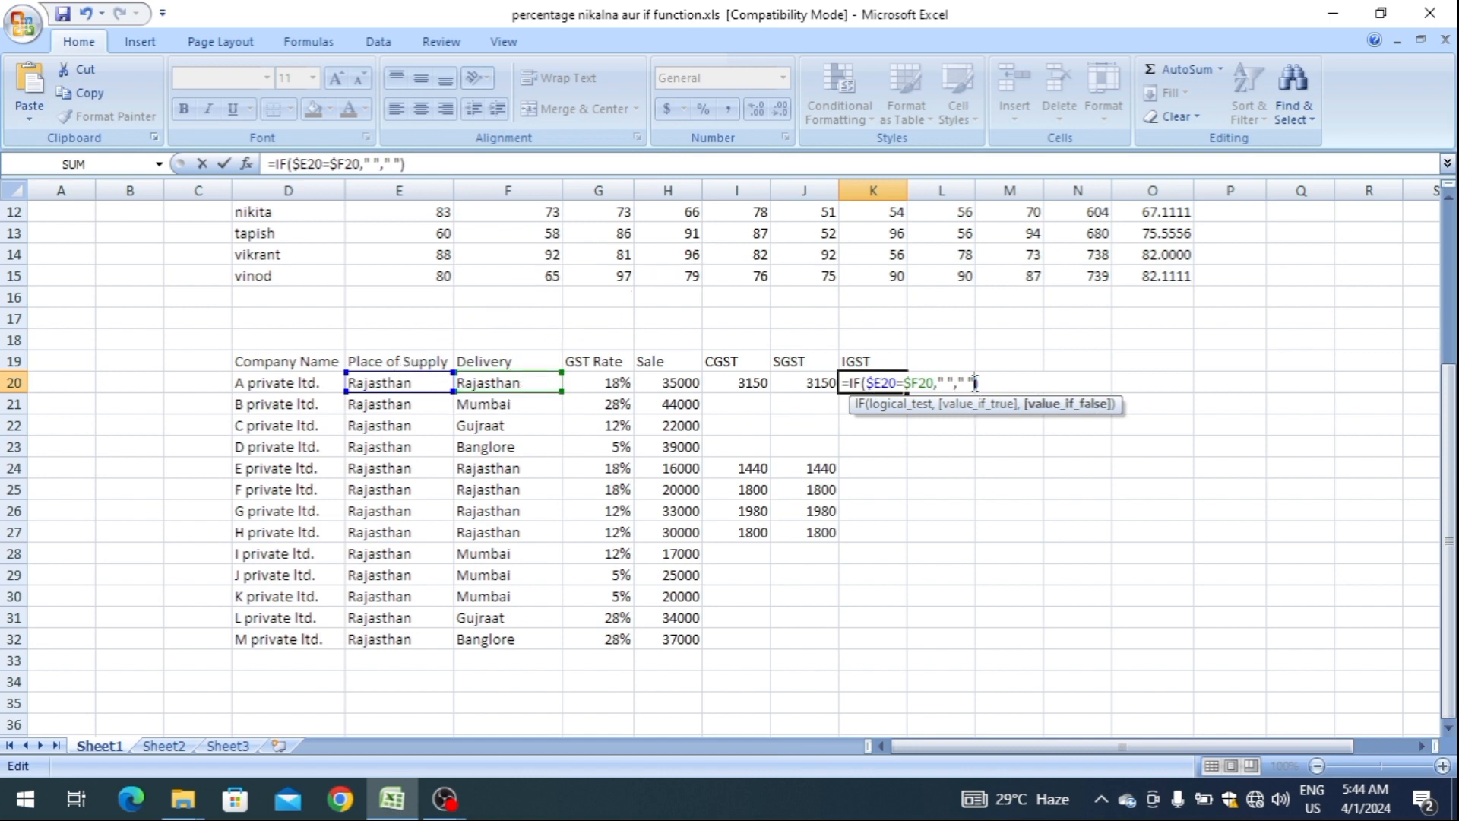
Replace the false value in the IGST formula with $H20*$G20, without halving it, and commit the formula.
key(BackSpace)
key(BackSpace)
key(BackSpace)
key(ctrl+v)
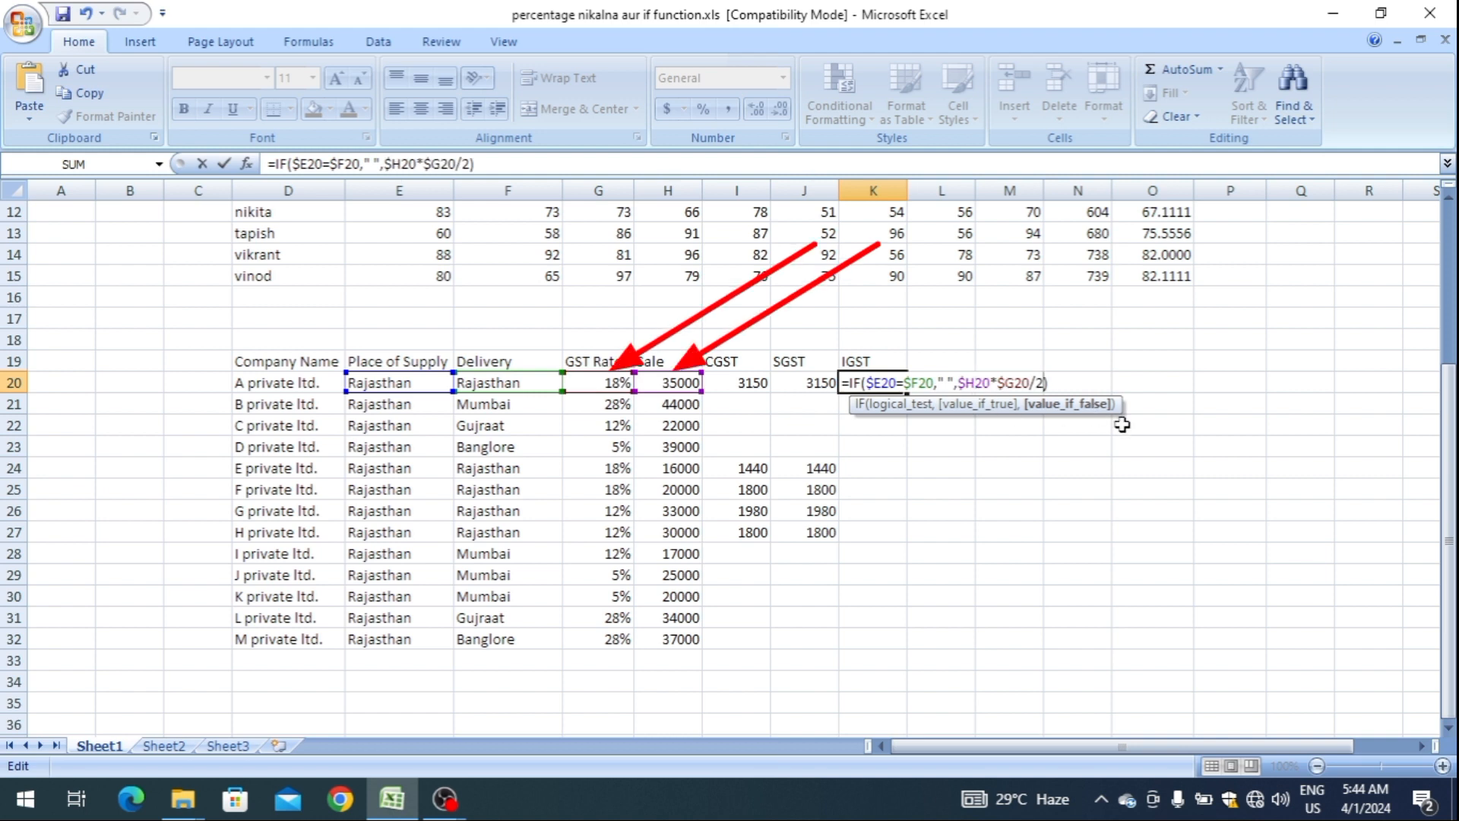
key(BackSpace)
key(BackSpace)
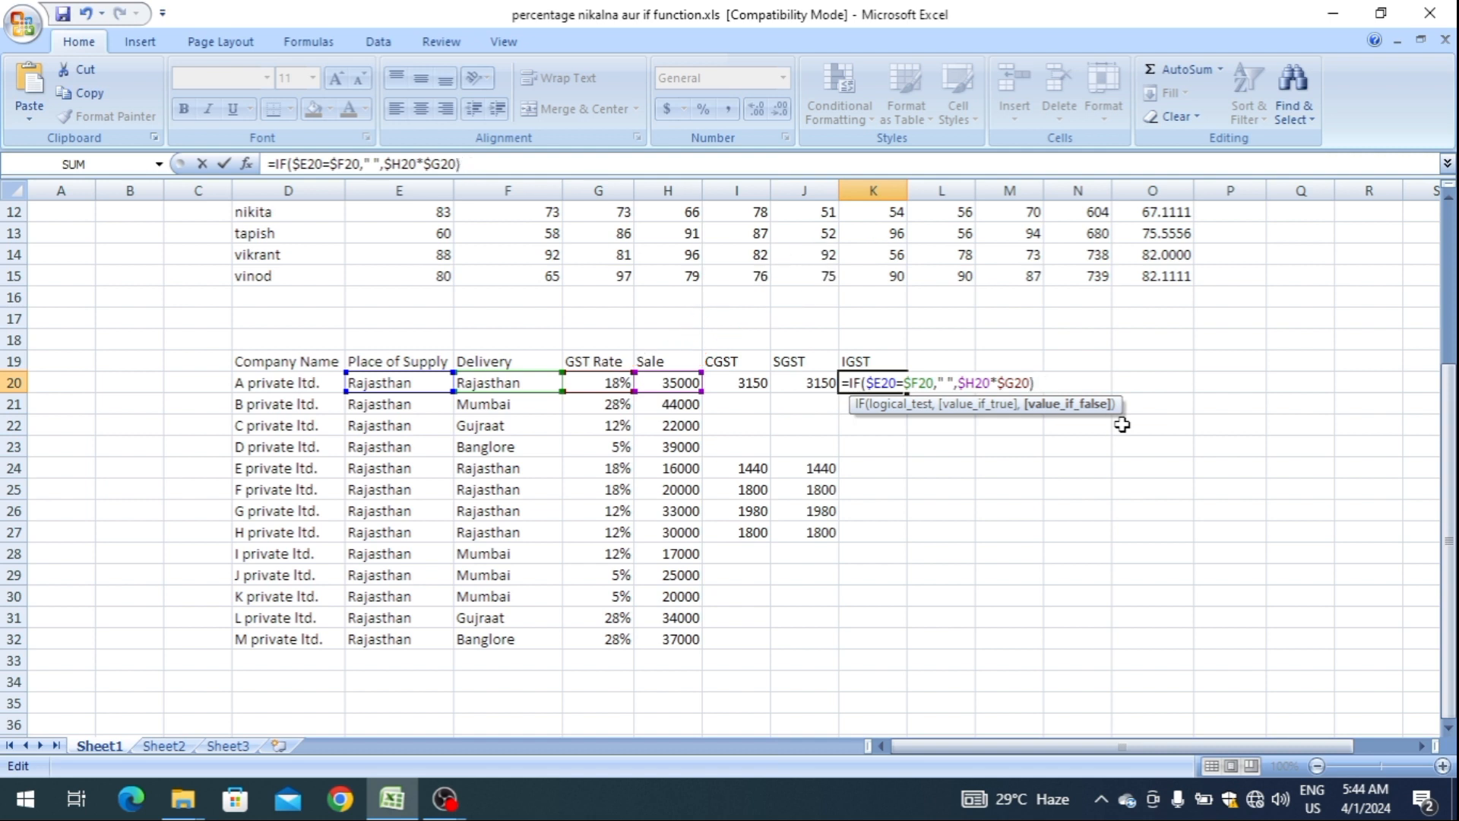
key(Return)
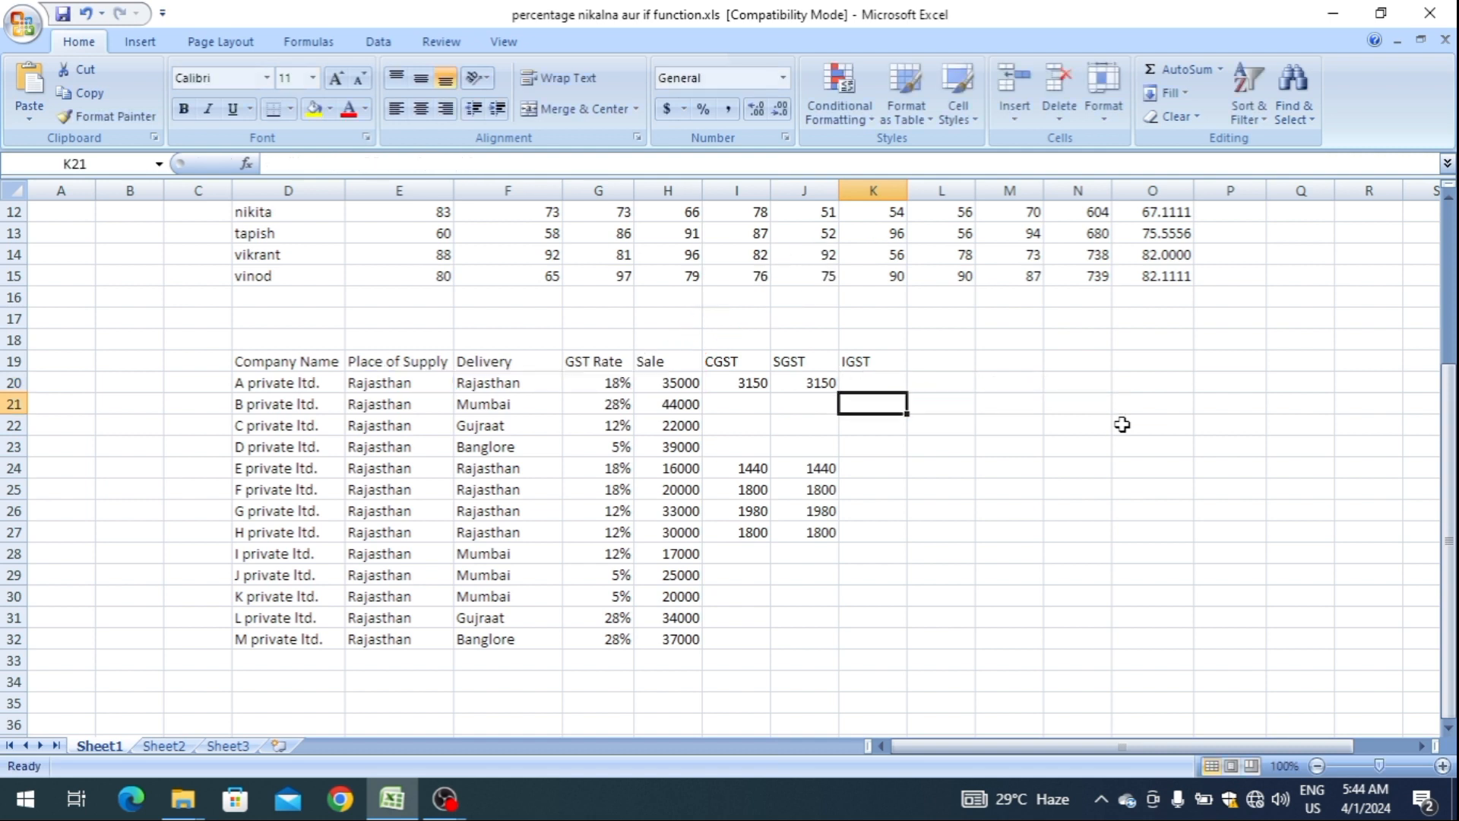
Fill the IGST formula from K20 down to K32 for all companies.
key(Up)
key(shift+Down)
key(shift+Down)
key(shift+Down)
key(shift+Down)
key(shift+Down)
key(shift+Down)
key(shift+Down)
key(shift+Down)
key(shift+Down)
key(shift+Down)
key(shift+Down)
key(shift+Down)
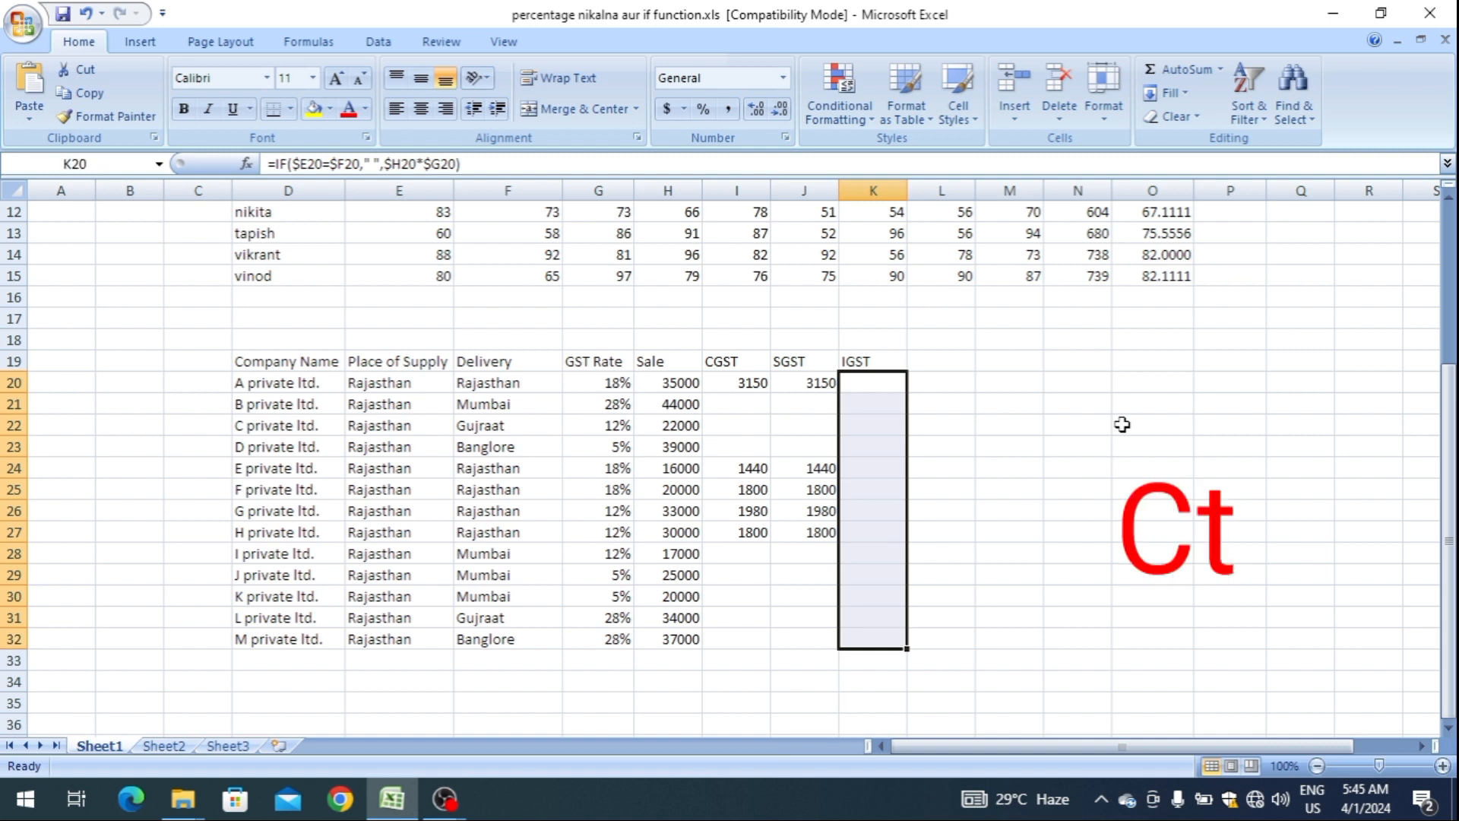
key(ctrl+d)
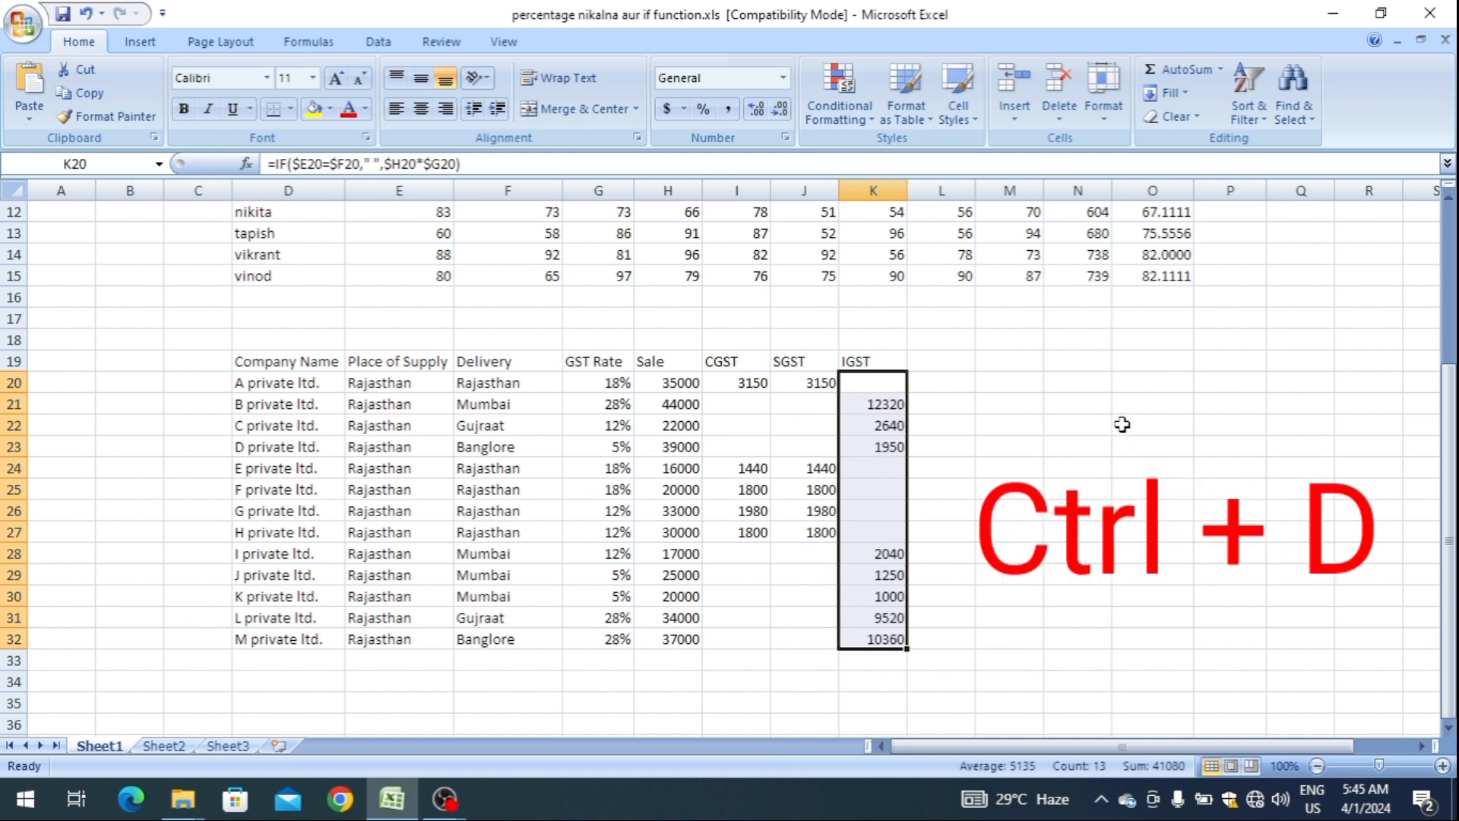